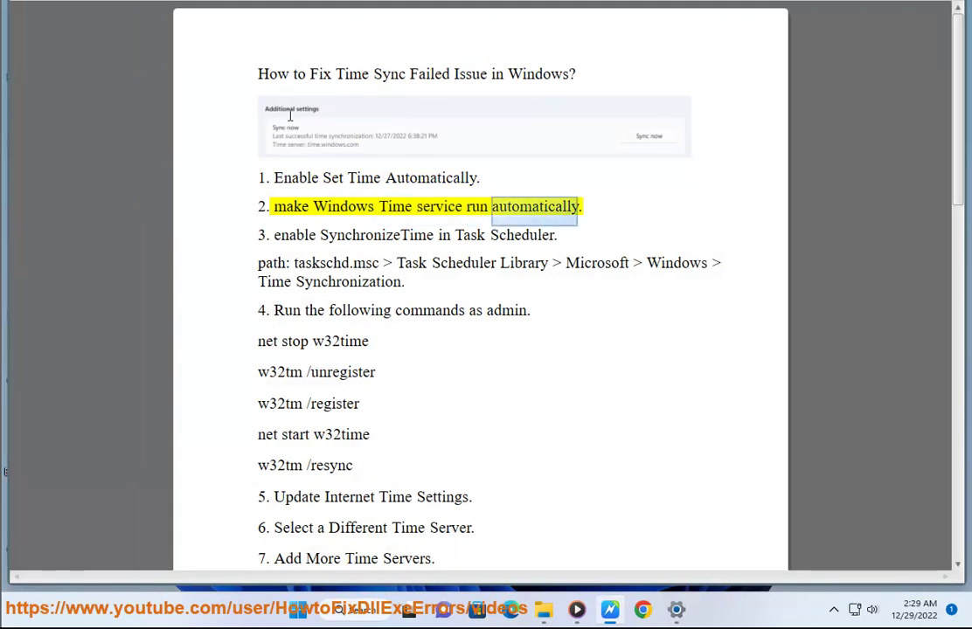
Open the Services console from Windows search and select the Windows Time service.
click(347, 610)
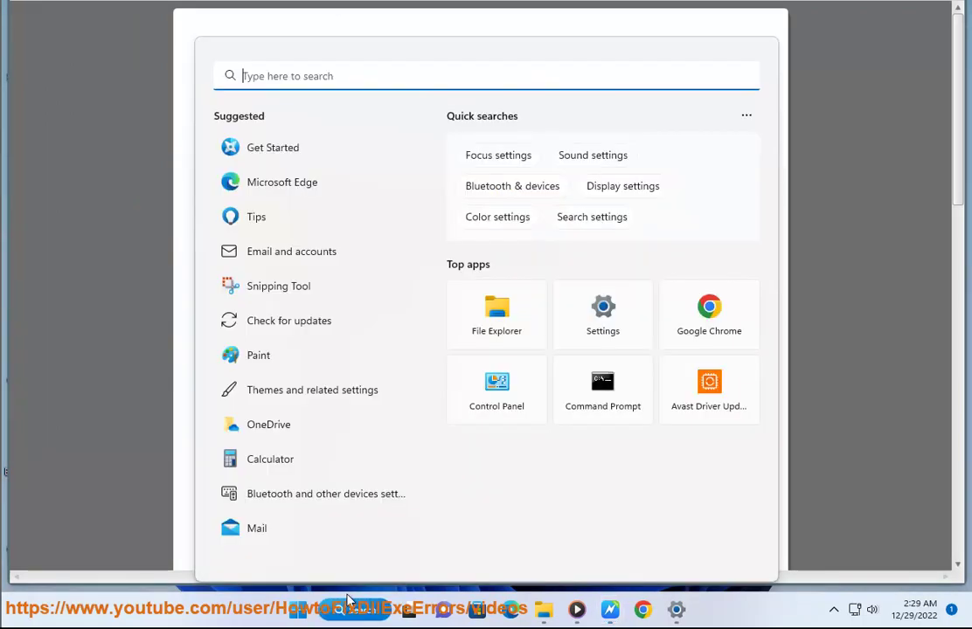
text(SER)
click(319, 206)
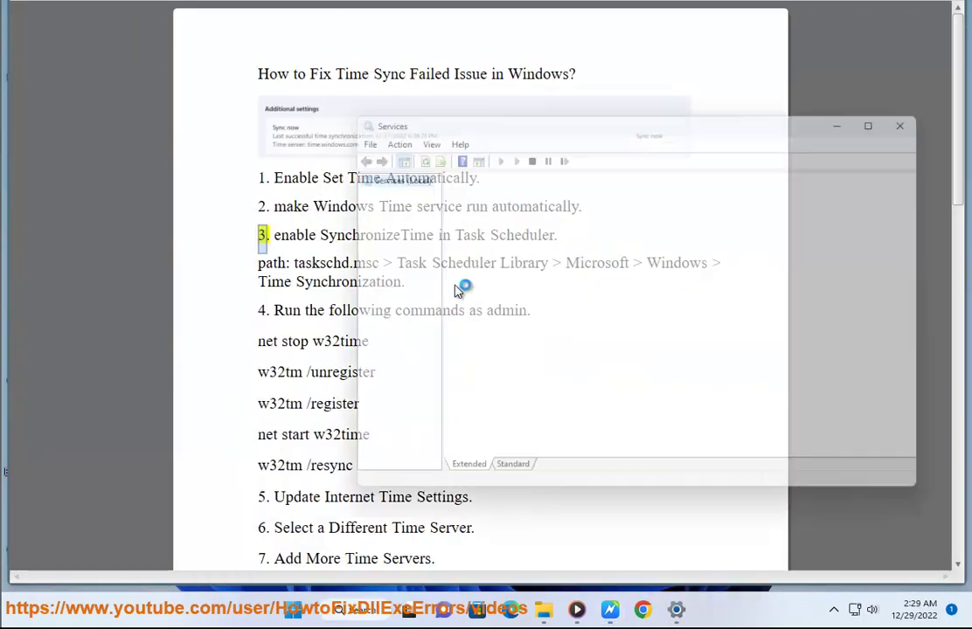
key(w)
scroll(734, 341, down, 10)
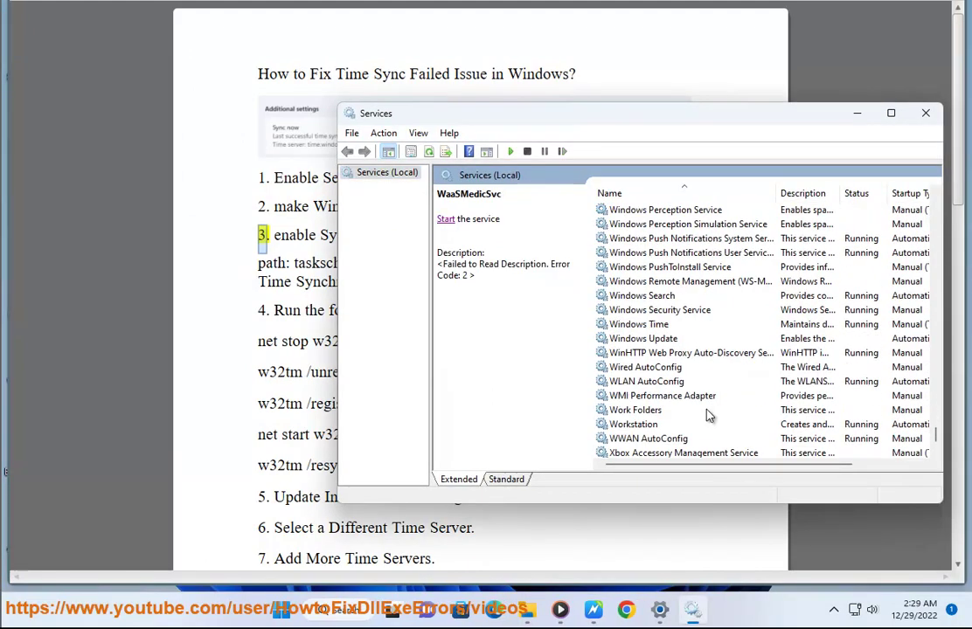
click(690, 325)
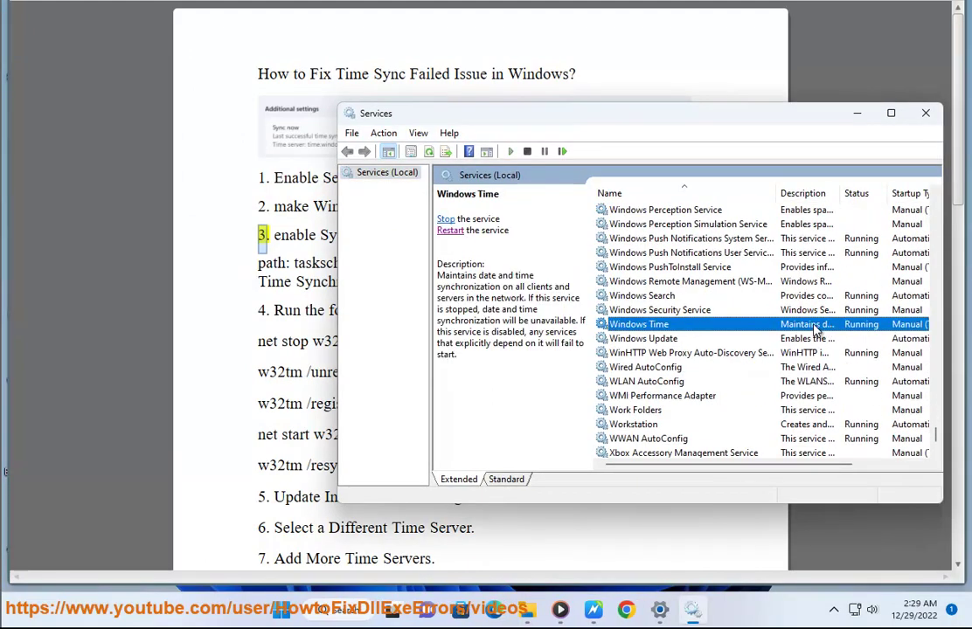
Set the Windows Time service's startup type to Automatic, save the change and close Services.
double_click(816, 329)
click(631, 296)
click(626, 321)
click(631, 464)
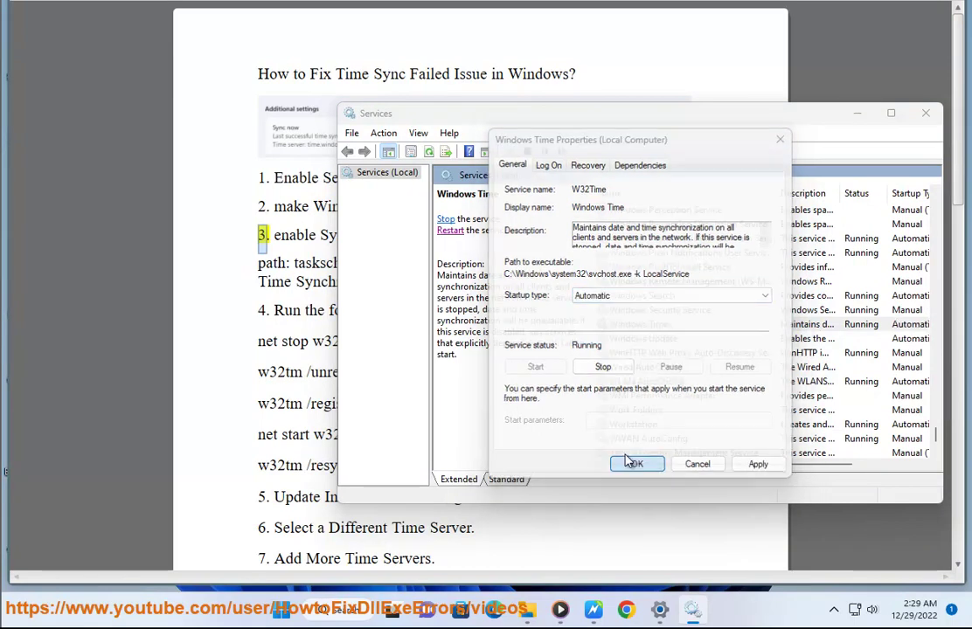
click(926, 112)
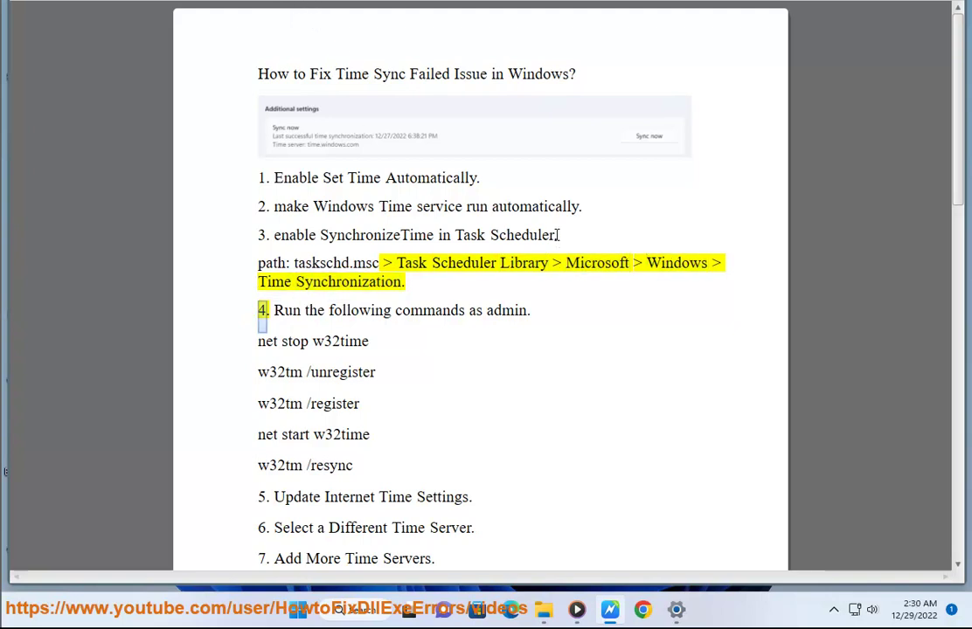
Copy taskschd.msc from the path line in the instructions and launch it through Windows search.
drag(383, 261, 285, 269)
key(ctrl+c)
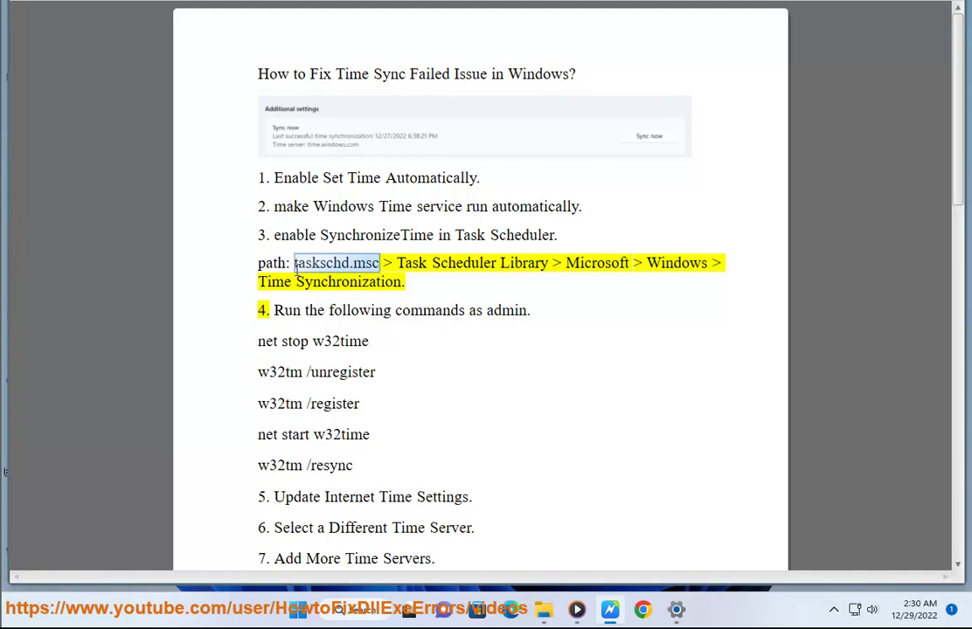
click(357, 618)
key(ctrl+v)
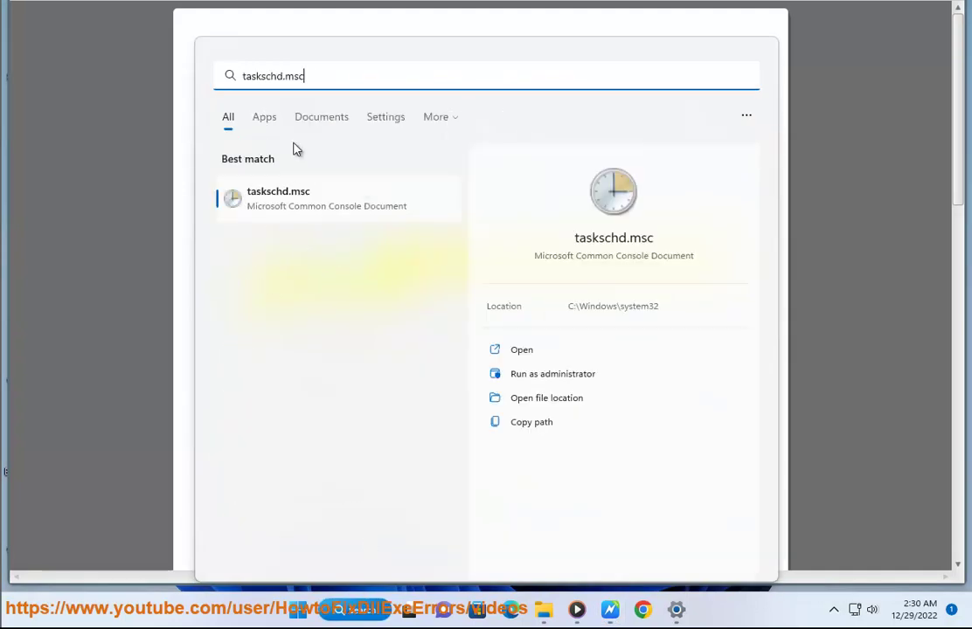
click(394, 179)
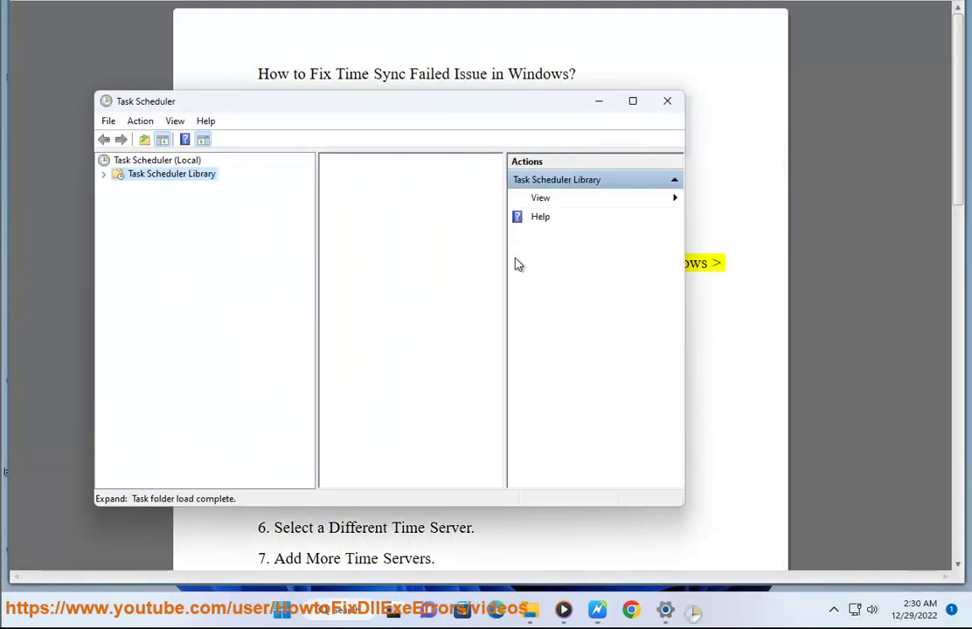
Open the Task Scheduler Library folder Microsoft > Windows > Time Synchronization, with the window moved clear of the path in the instructions.
click(106, 176)
drag(331, 104, 649, 290)
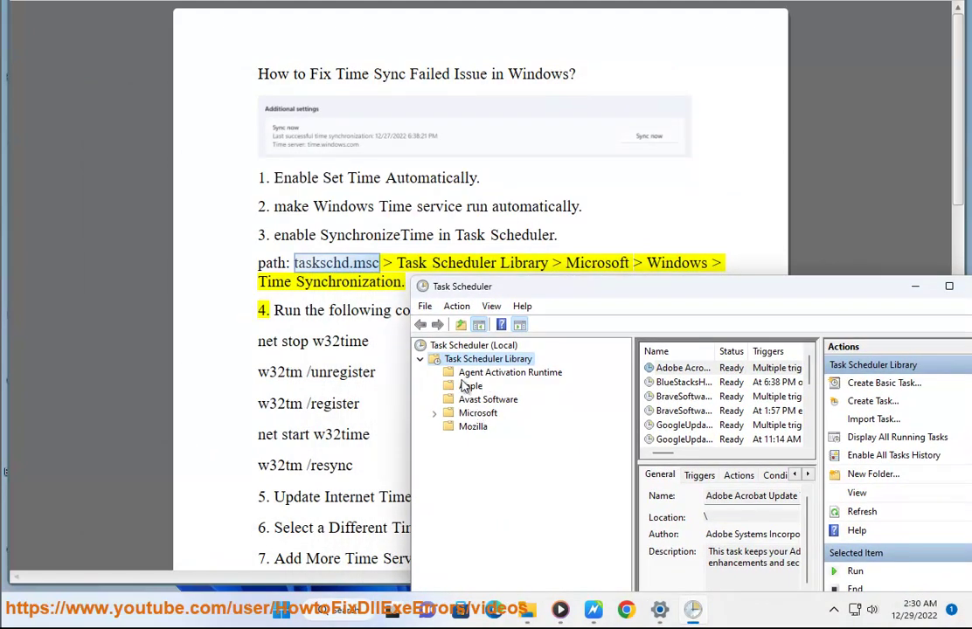
double_click(480, 413)
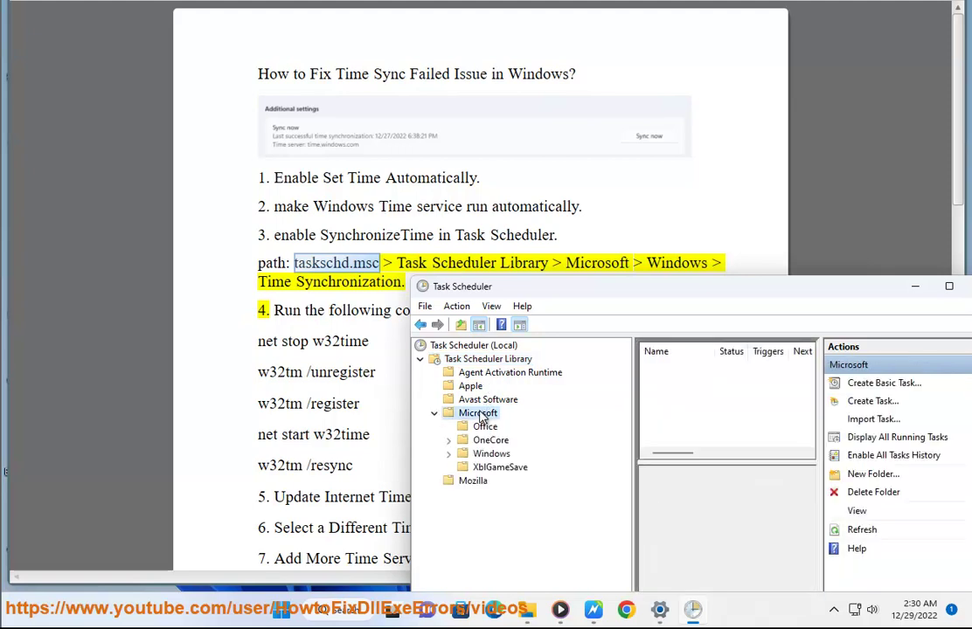
double_click(487, 455)
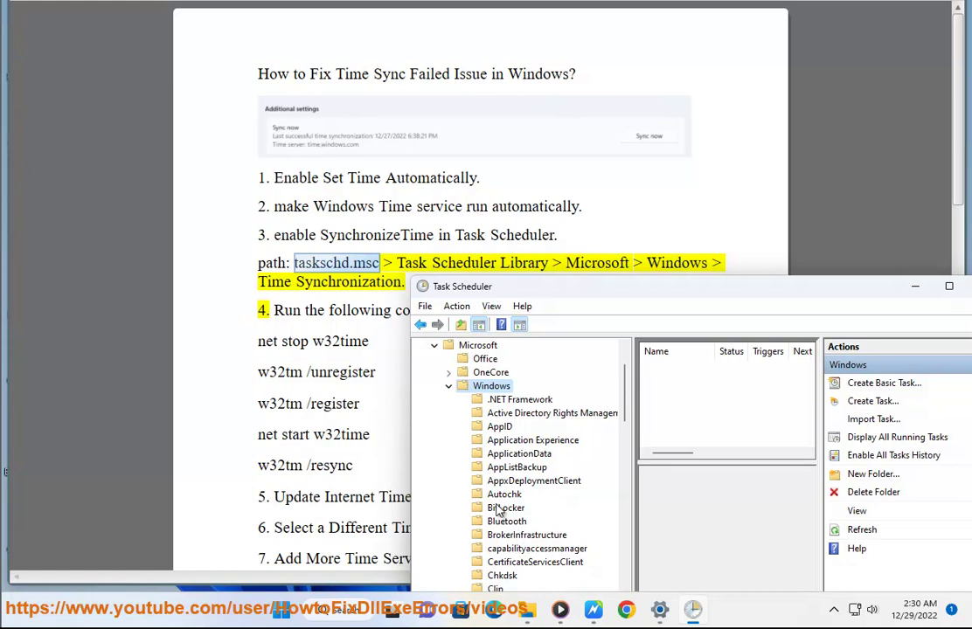
scroll(494, 525, down, 15)
click(514, 557)
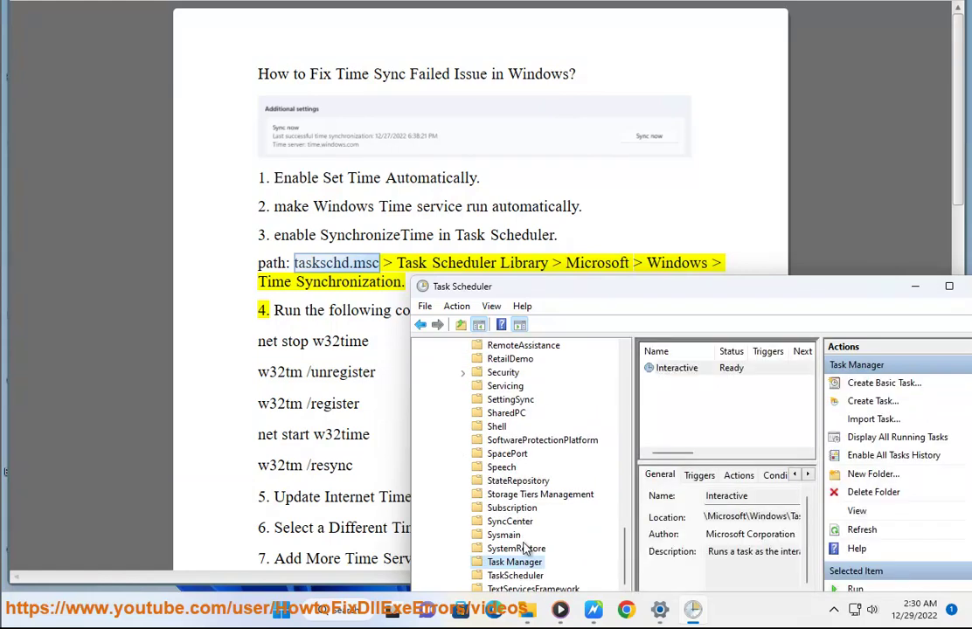
scroll(518, 557, down, 1)
click(513, 564)
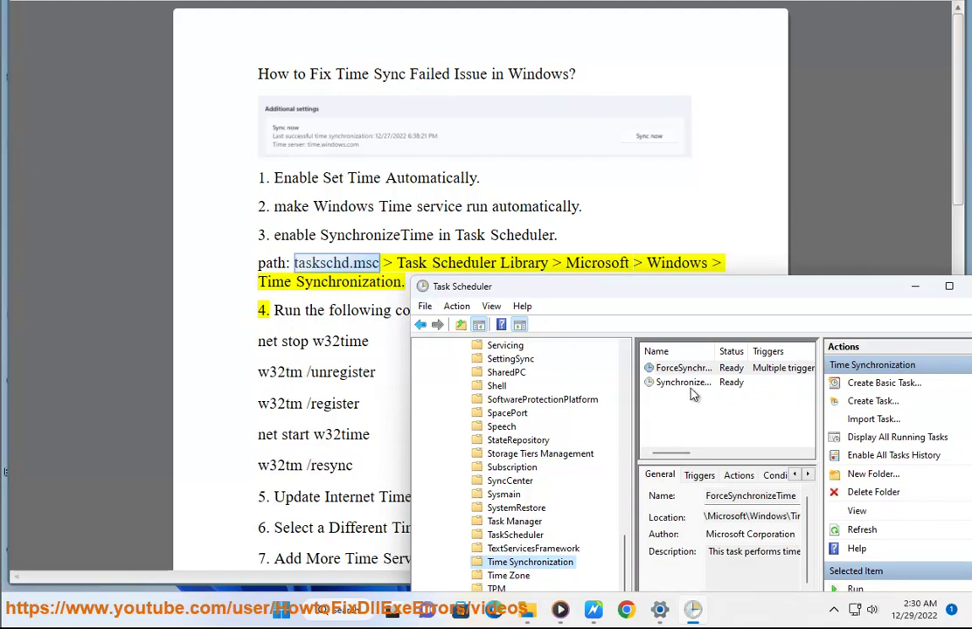
Review the SynchronizeTime task's general properties, triggers, actions, conditions, settings and history, and leave the properties without saving.
click(684, 383)
right_click(704, 385)
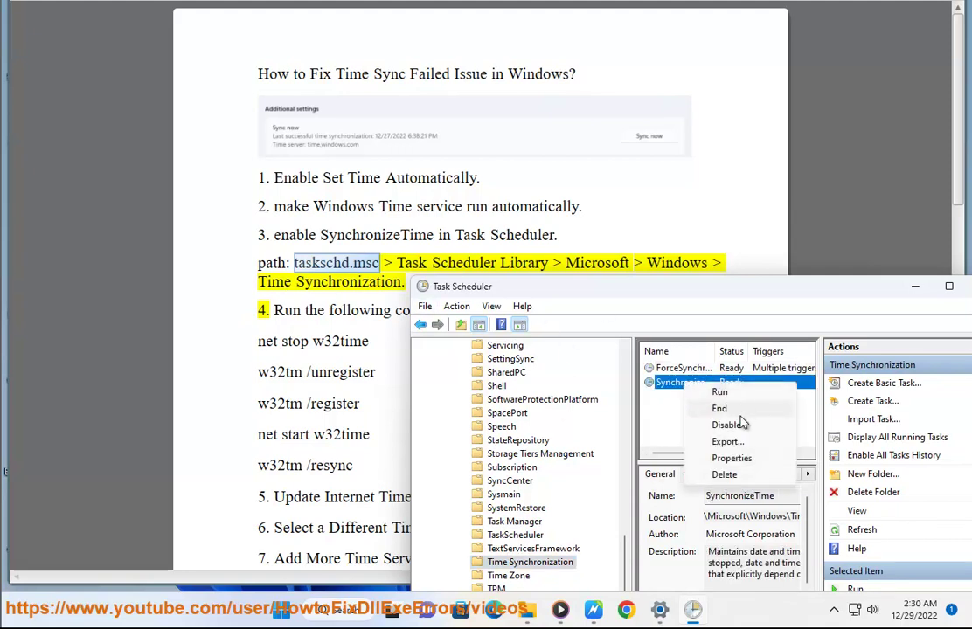
click(740, 464)
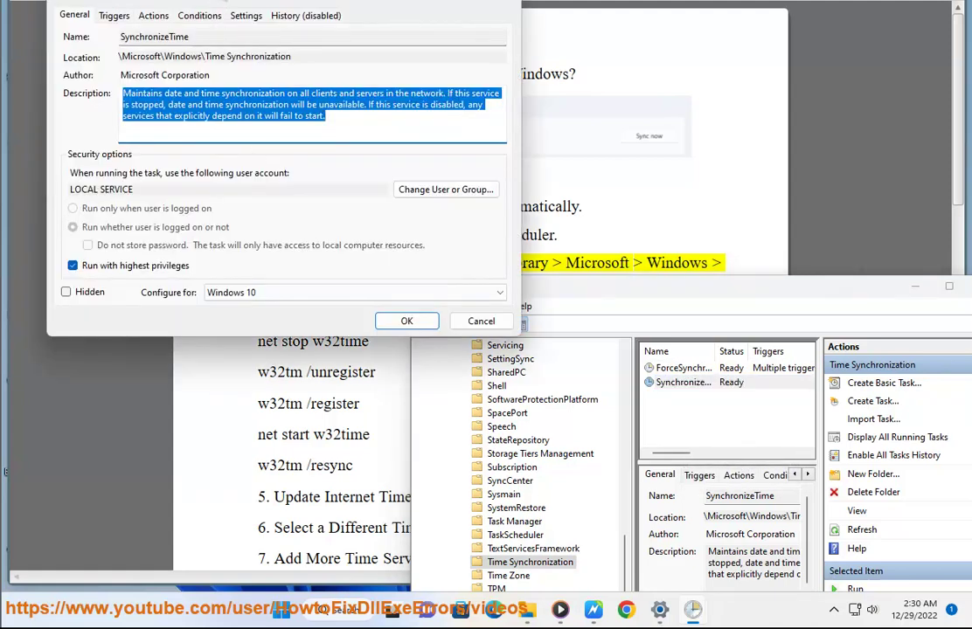
drag(218, 0, 505, 131)
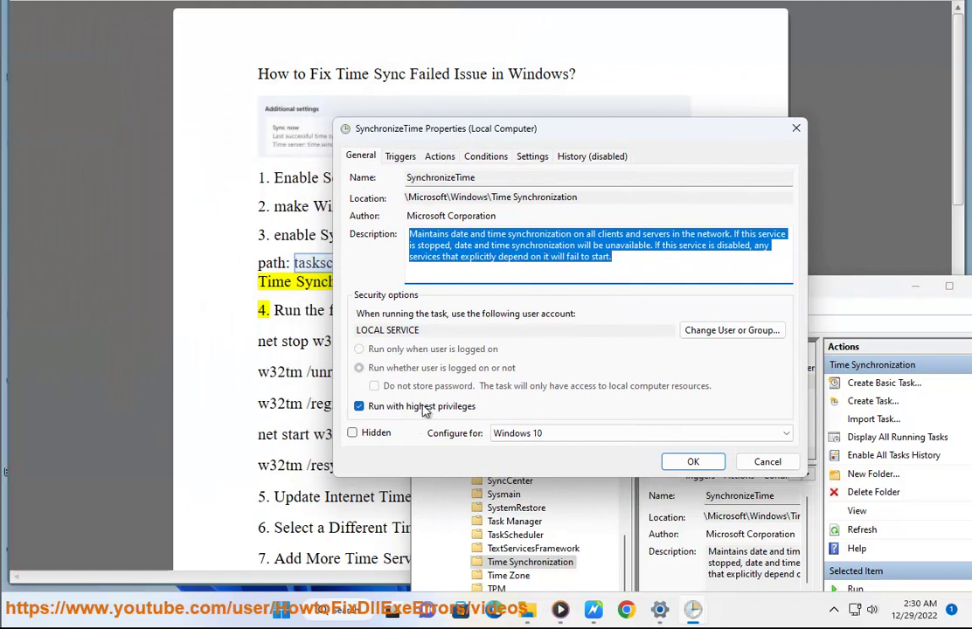
click(402, 158)
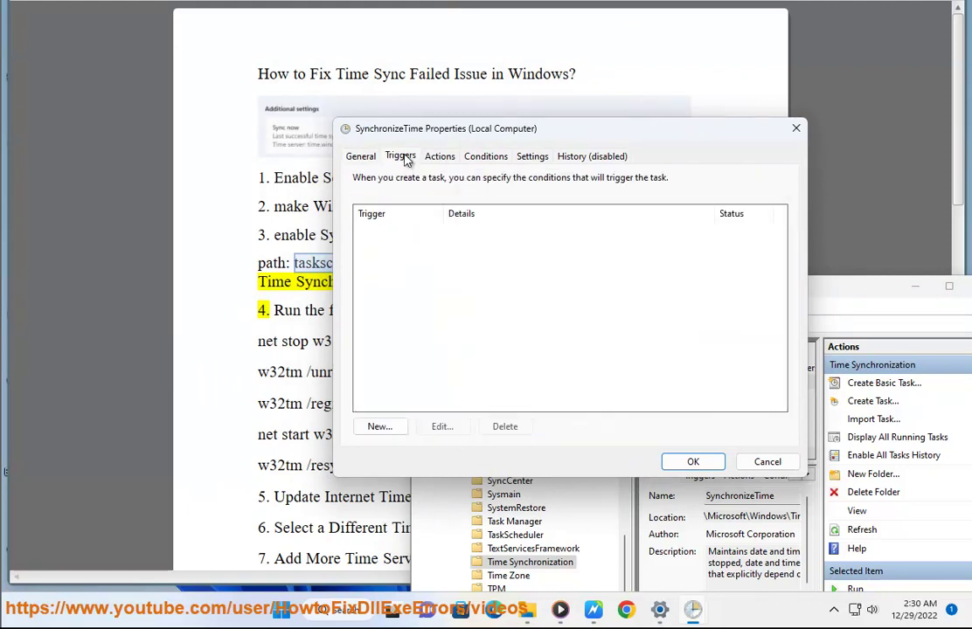
click(442, 159)
click(487, 159)
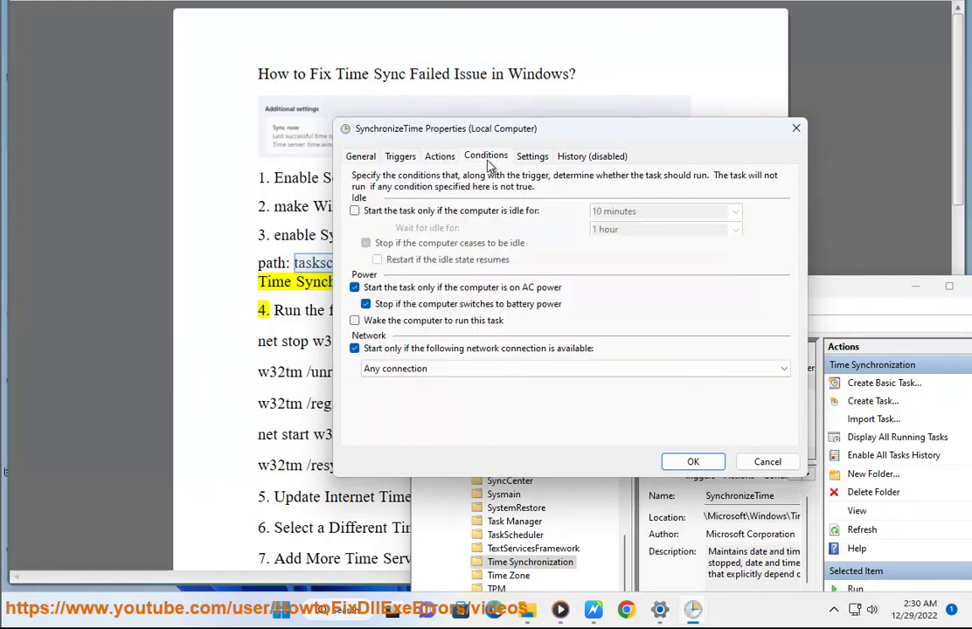
click(535, 158)
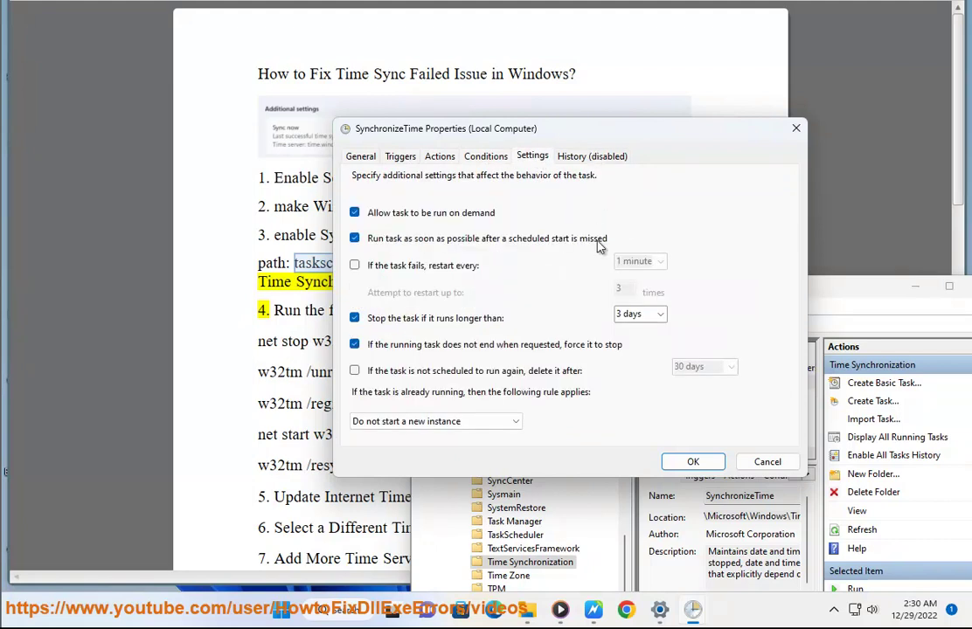
click(591, 158)
click(360, 157)
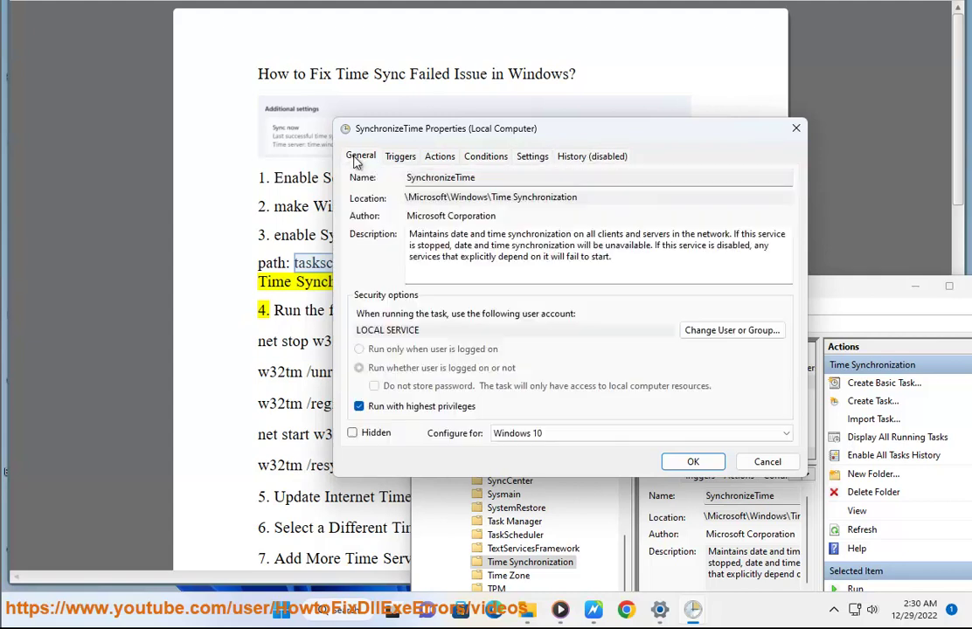
click(767, 462)
Check the commands available for the SynchronizeTime task, including enabling or disabling it, and close Task Scheduler.
right_click(699, 390)
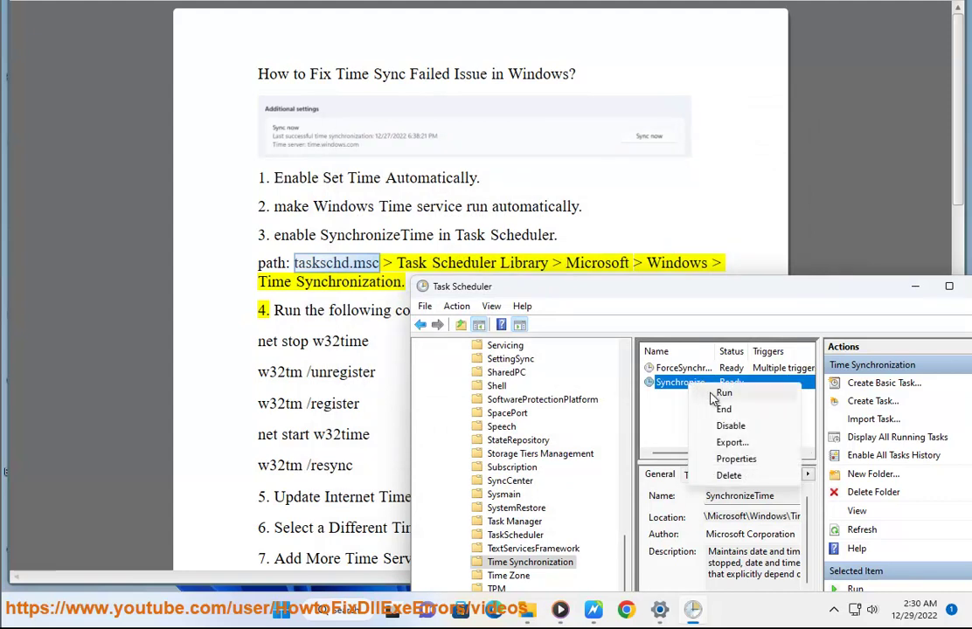
drag(872, 290, 755, 280)
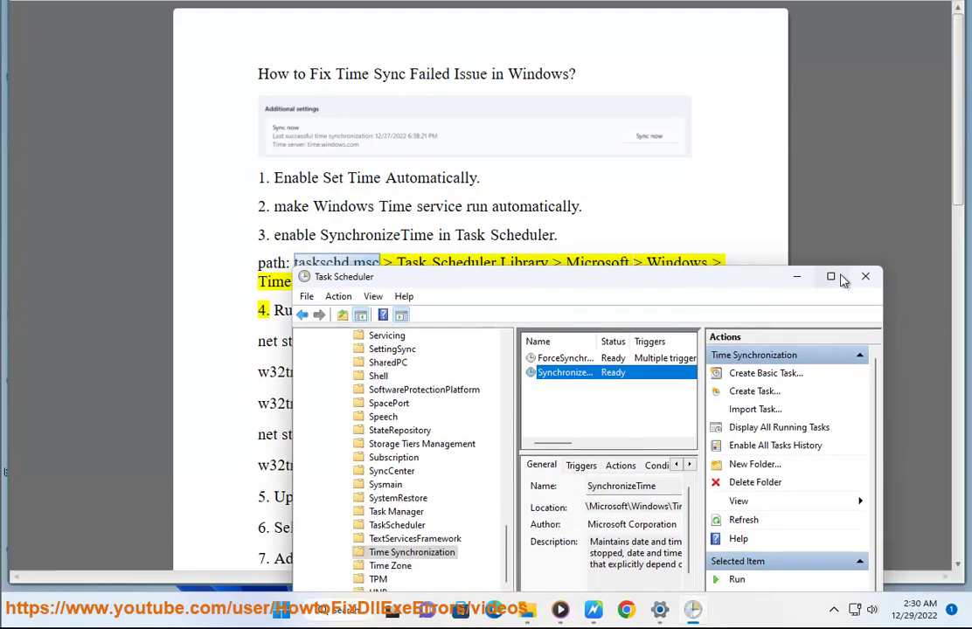
click(865, 276)
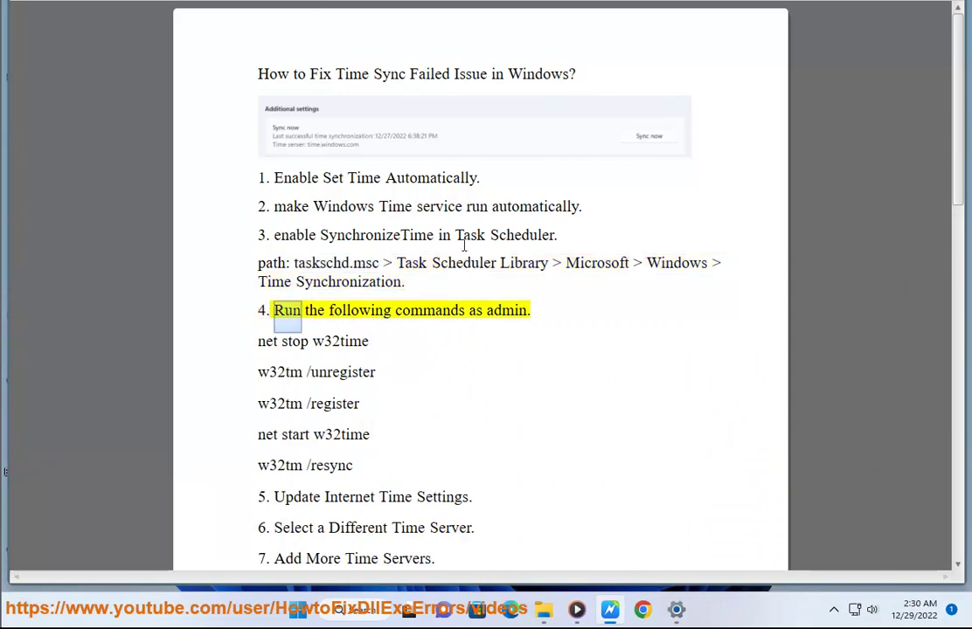
Open Command Prompt as administrator and place its window beside the list of w32time commands.
click(380, 619)
text(c)
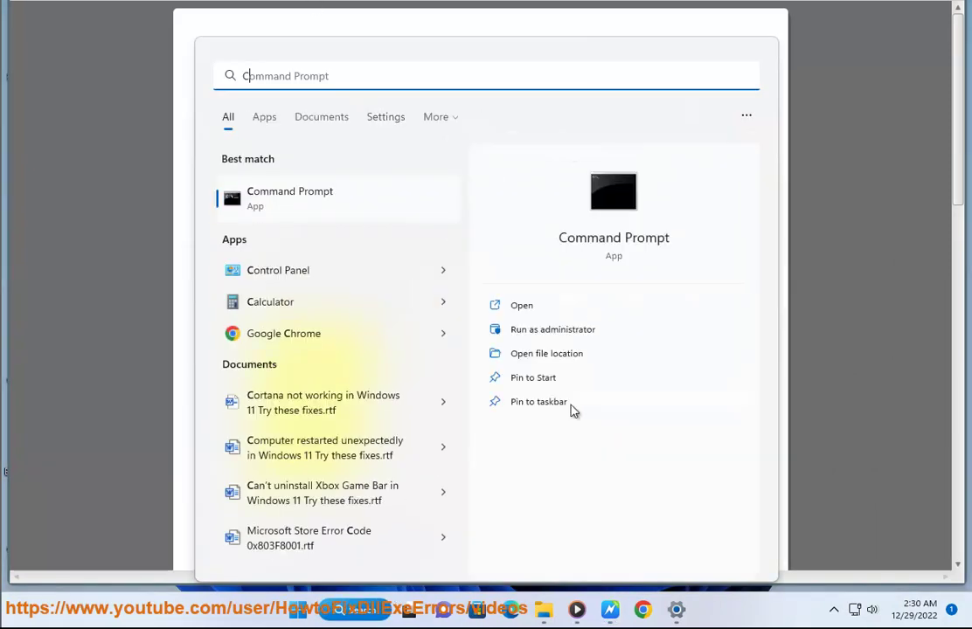
click(563, 333)
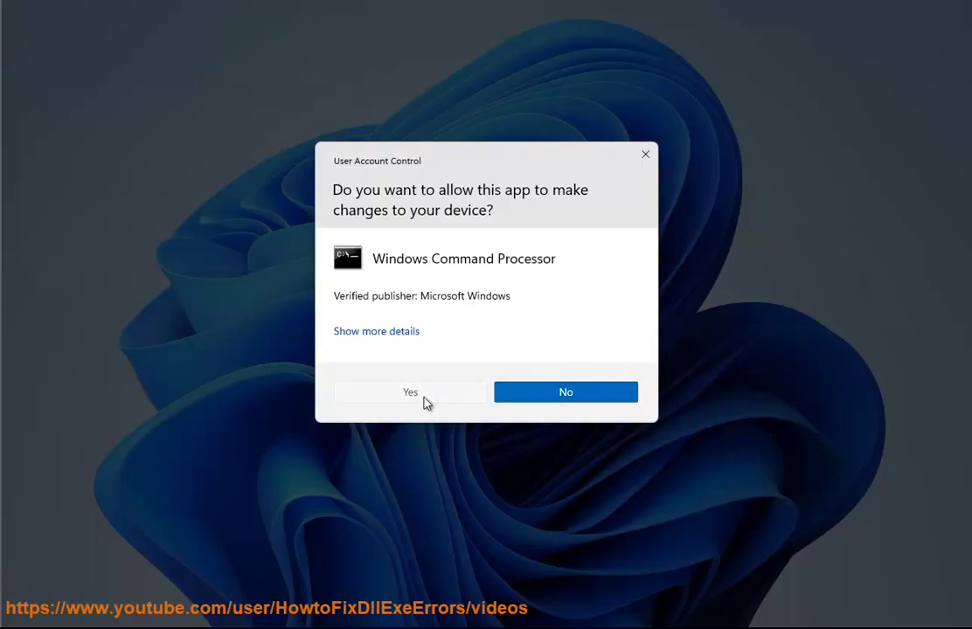
click(427, 401)
drag(325, 50, 712, 149)
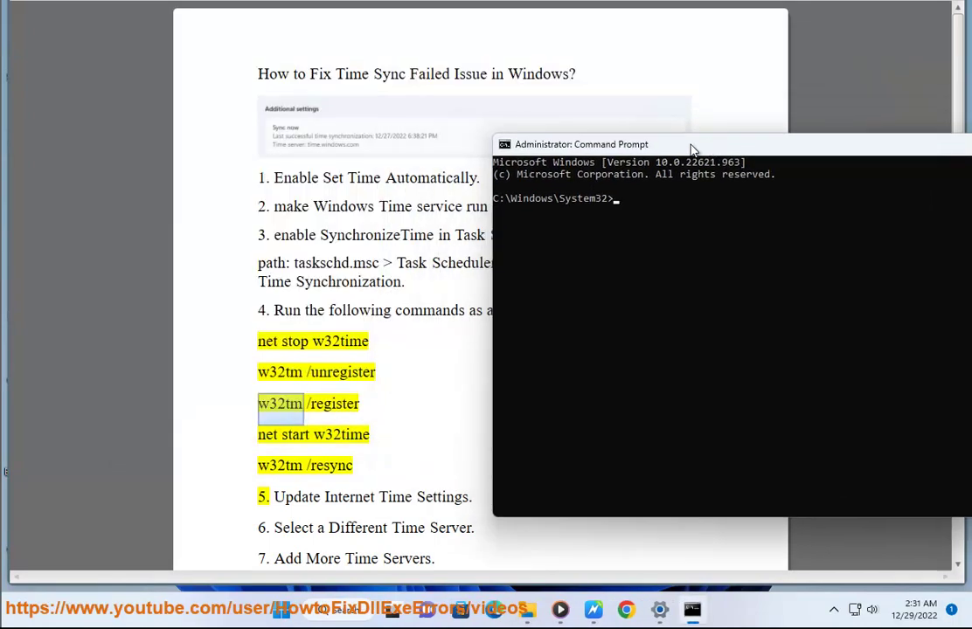
Enter the placeholder text "NET STOP...." at the prompt without running it and return to the instructions document.
text(NET )
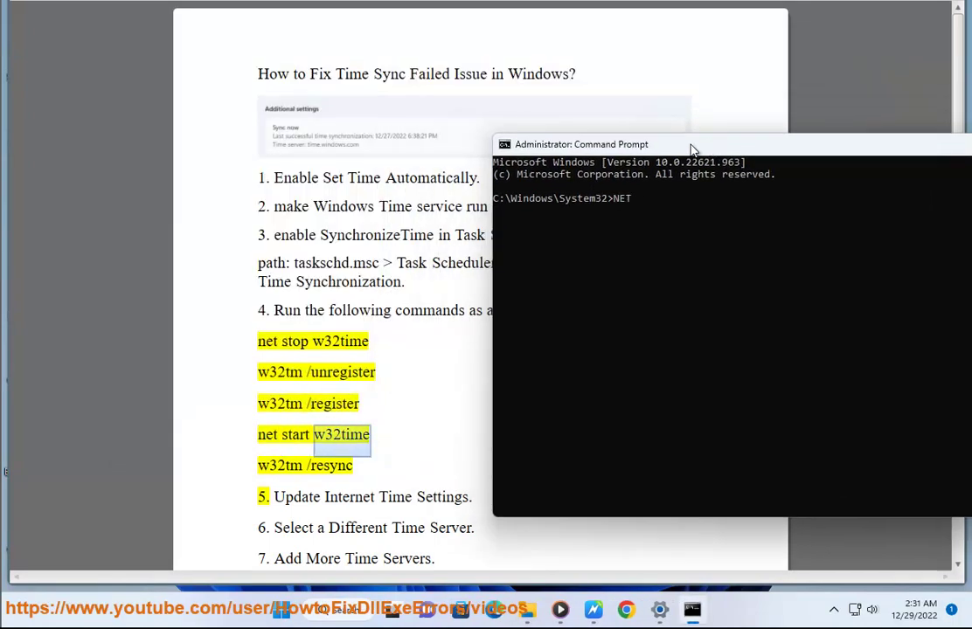
text(STOP....)
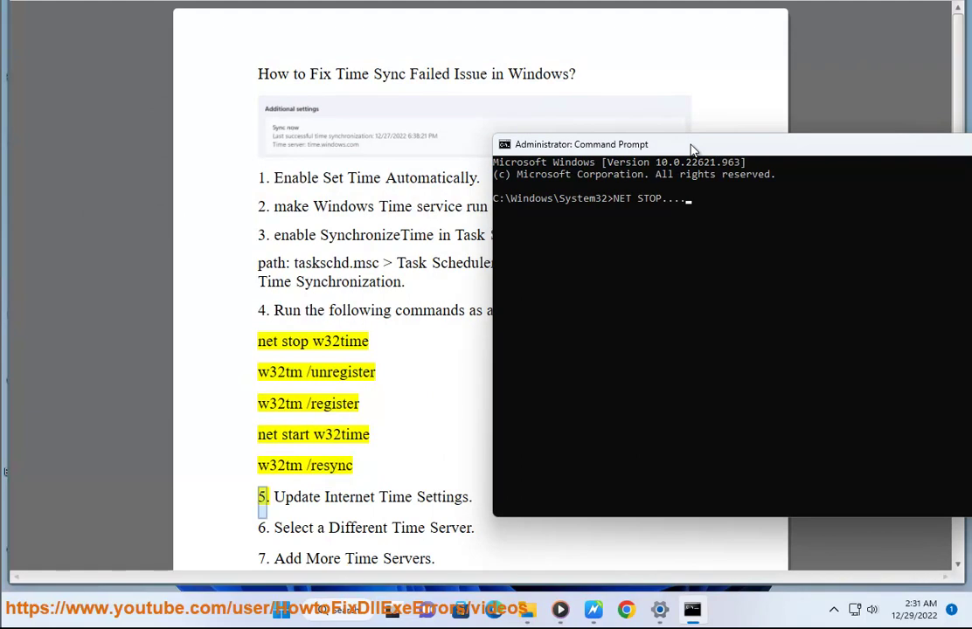
click(367, 397)
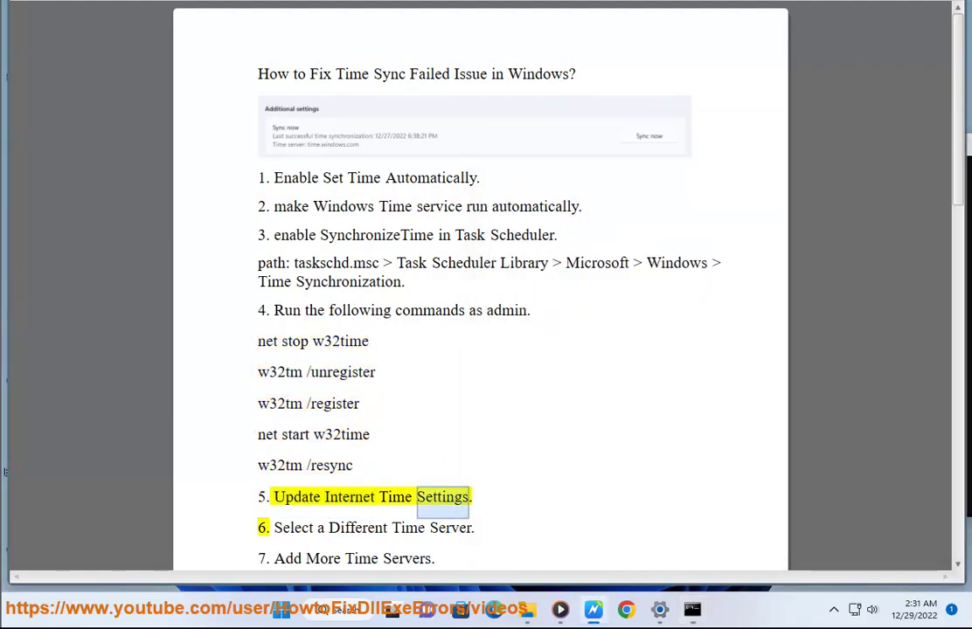
Open Control Panel and bring up the date, time and number format settings under Clock and Region.
click(341, 616)
click(501, 391)
click(654, 83)
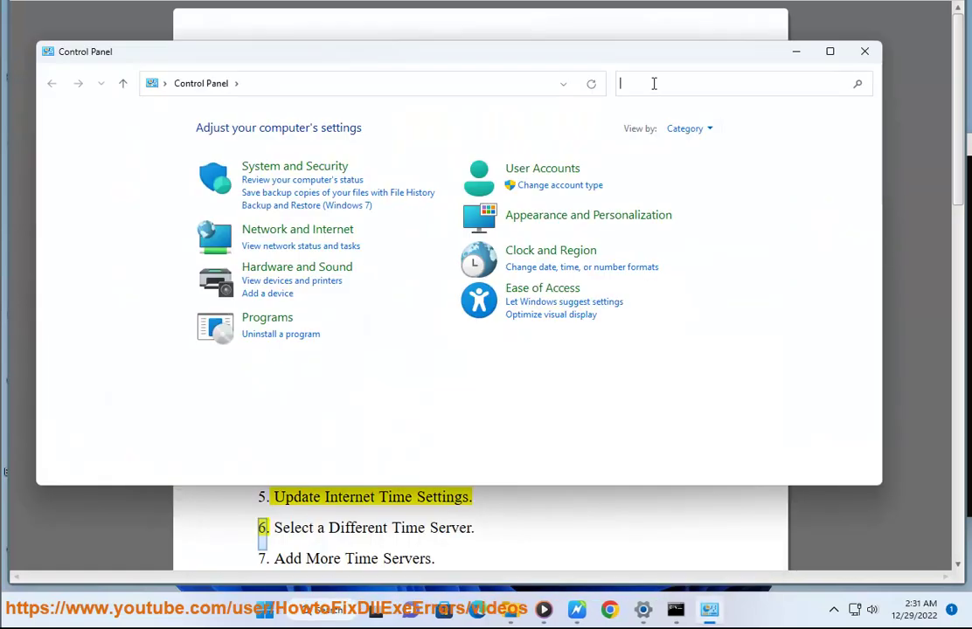
click(568, 268)
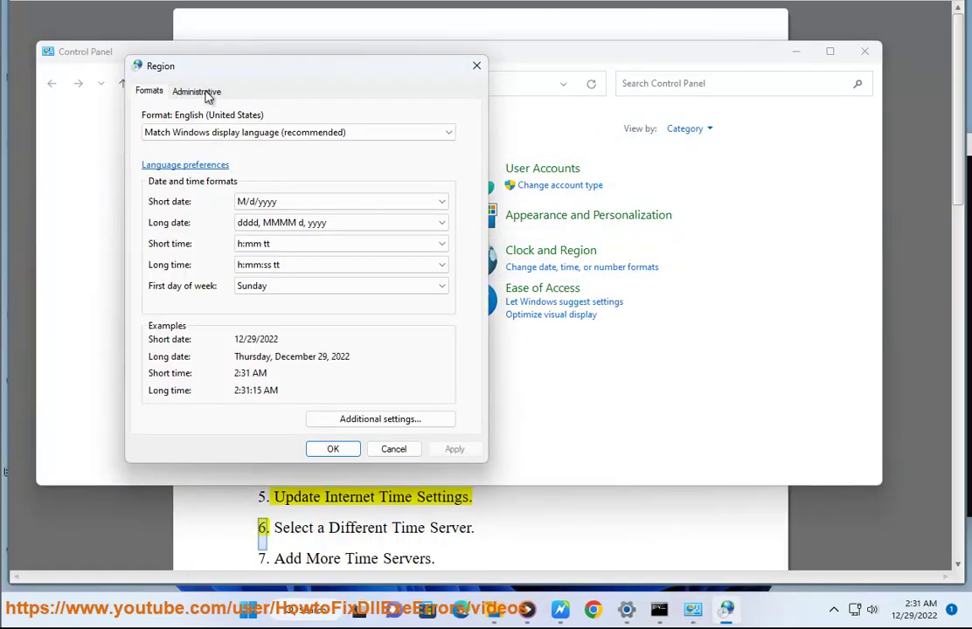
Examine the additional number, currency, time and date format settings of the region and close them without changes.
click(413, 422)
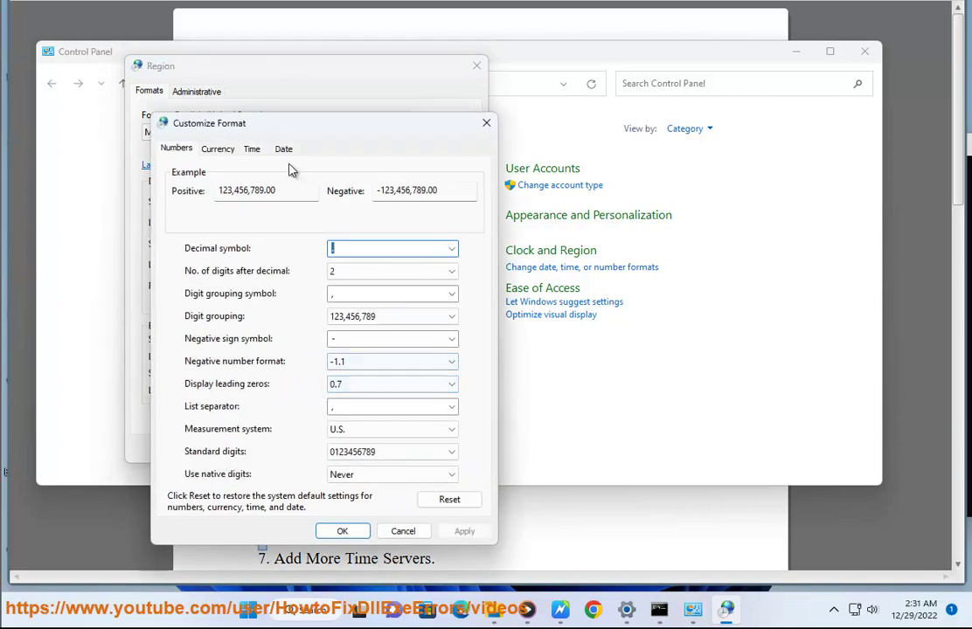
click(218, 148)
click(252, 150)
click(283, 150)
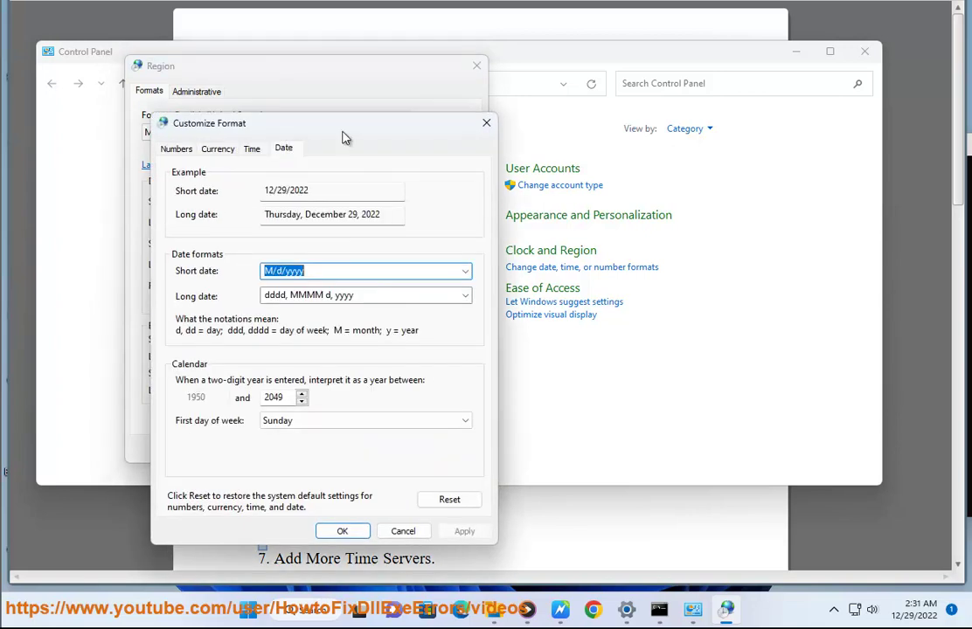
click(485, 123)
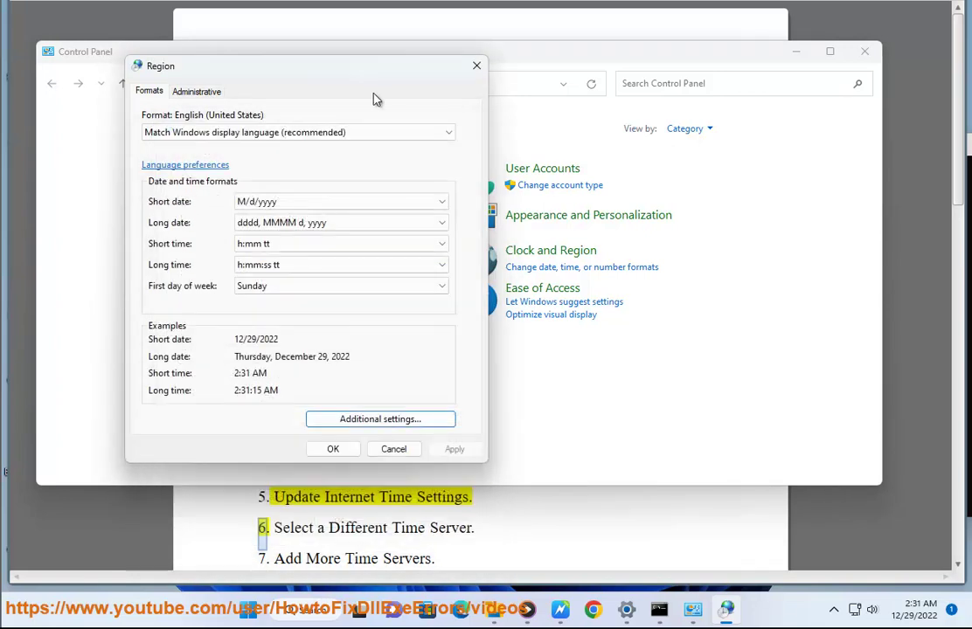
Close the Region dialog and bring up the Internet time synchronization page of Date and Time under Clock and Region.
click(476, 65)
click(542, 254)
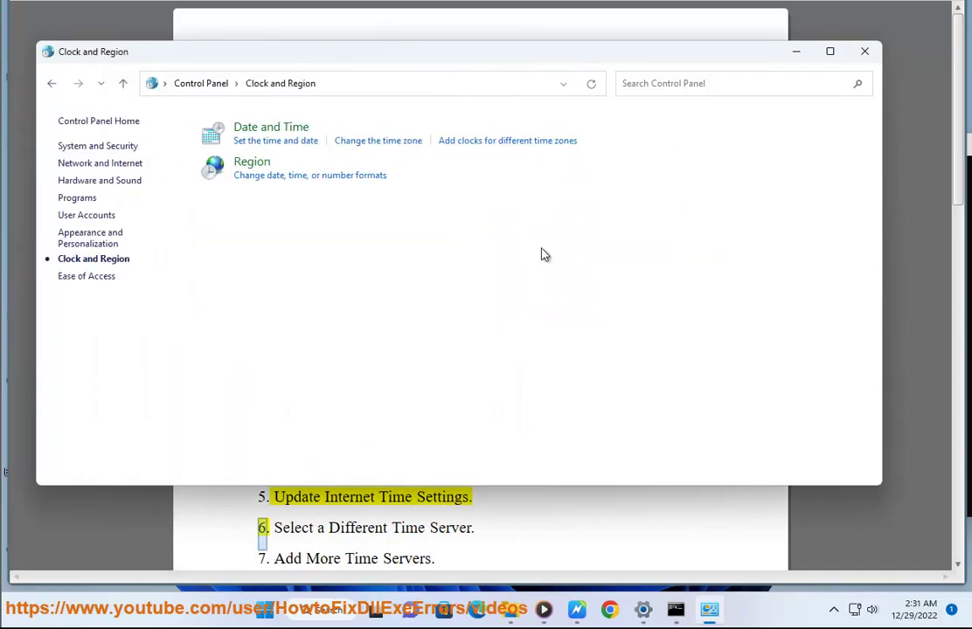
click(308, 129)
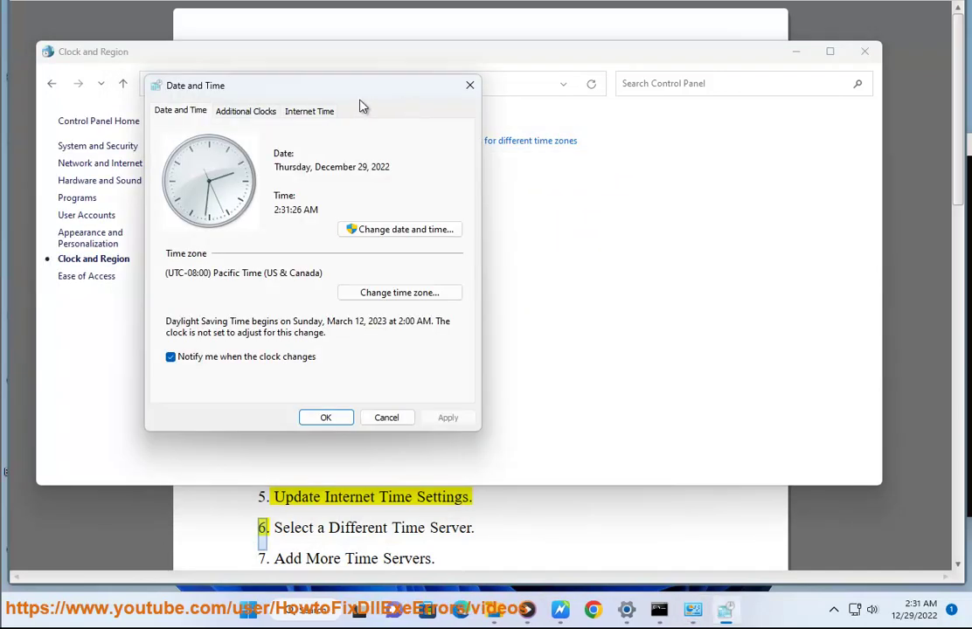
click(315, 110)
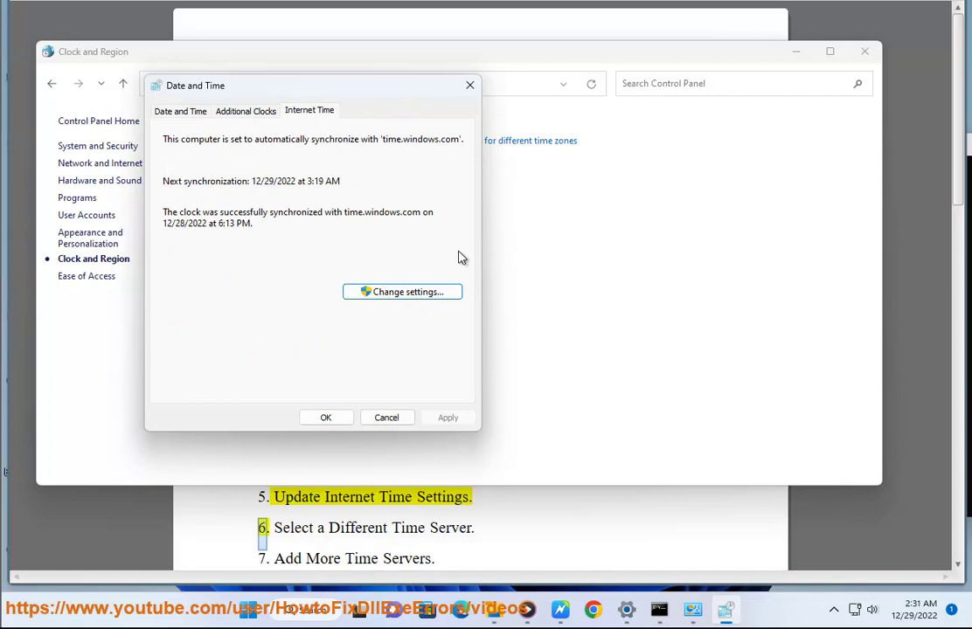
View the Internet time server configuration, cancel it without changes and return to the instructions document.
click(412, 294)
drag(369, 108, 700, 207)
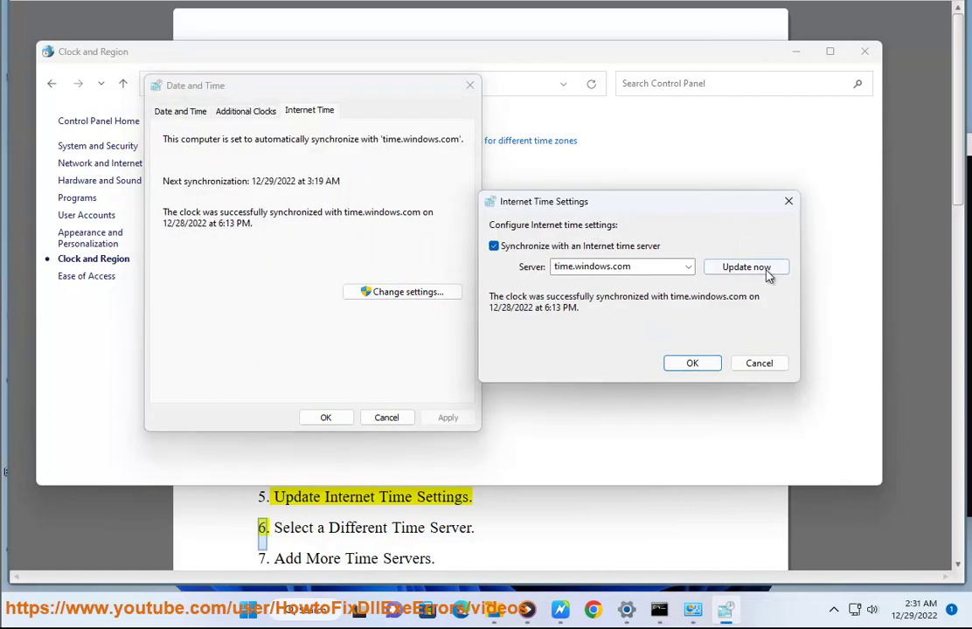
click(746, 363)
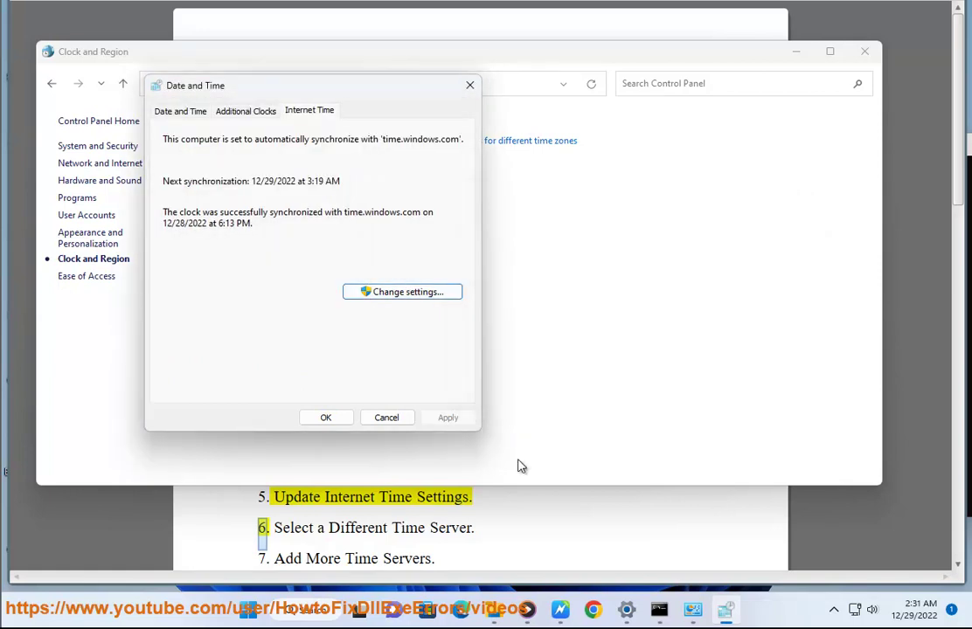
click(486, 549)
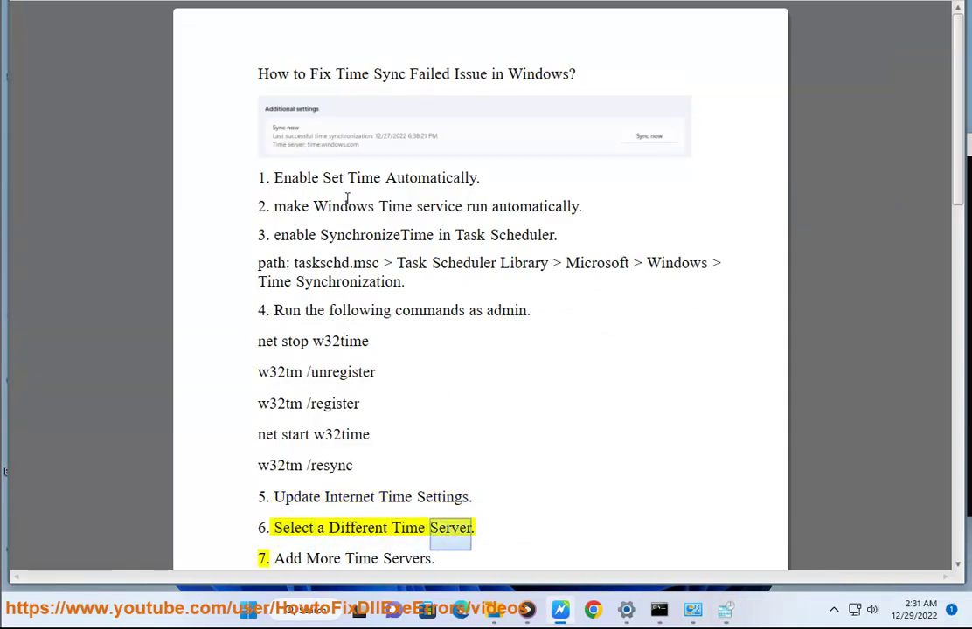
Try time.nist.gov as the Internet time server, cancel the change and return to the instructions document.
click(727, 609)
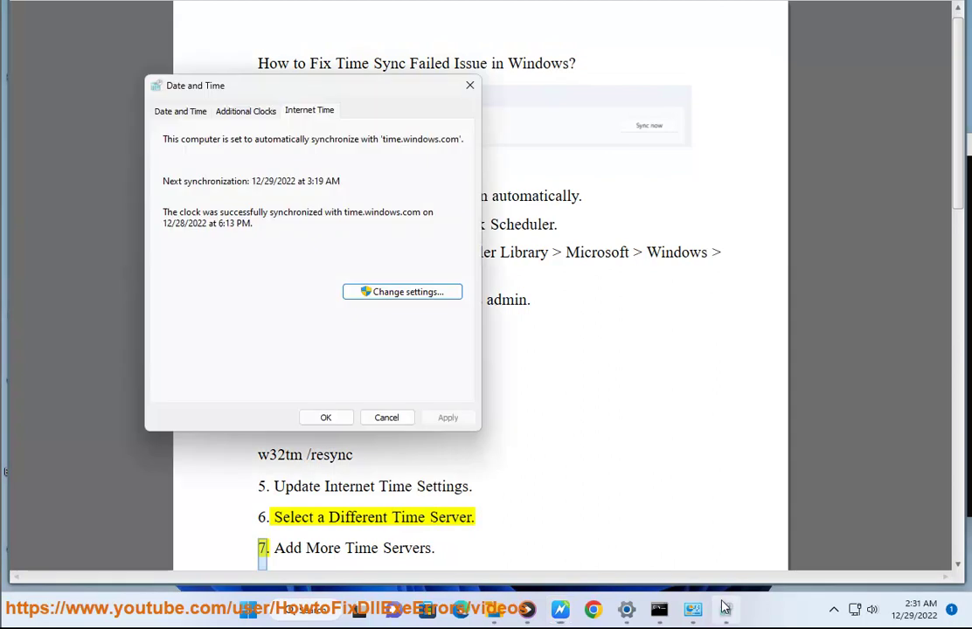
click(403, 293)
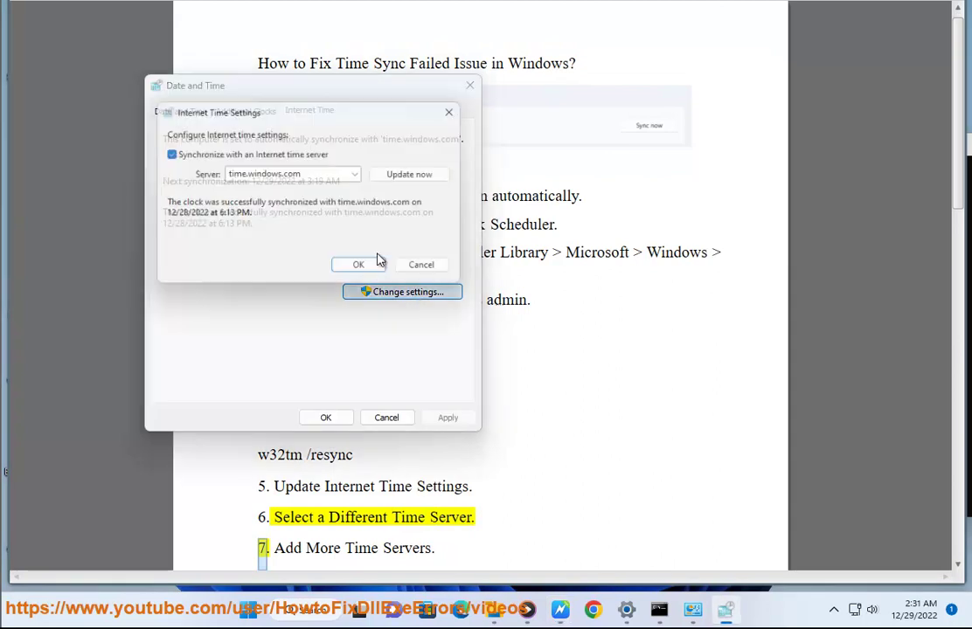
click(360, 175)
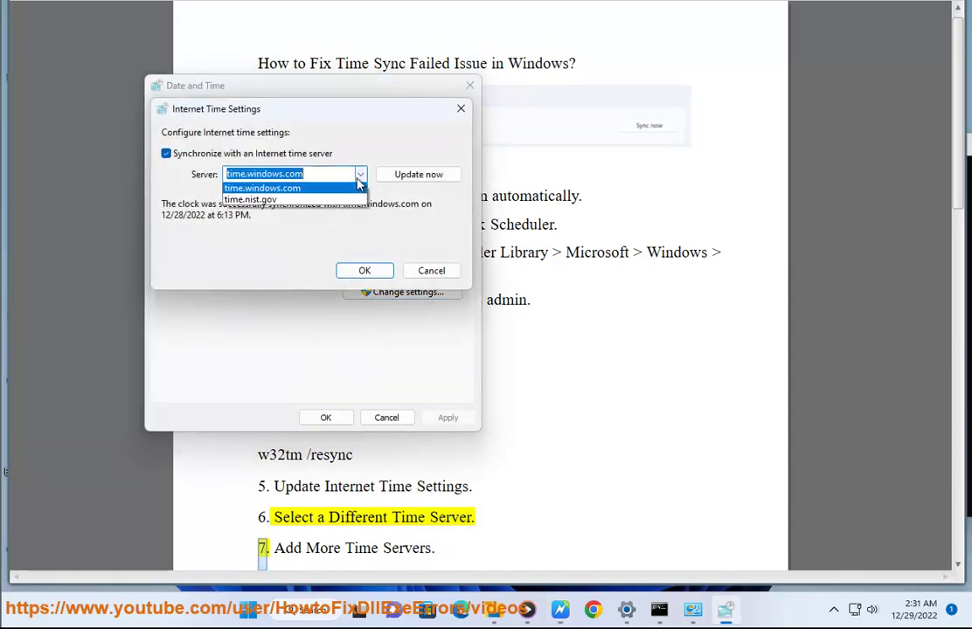
click(294, 202)
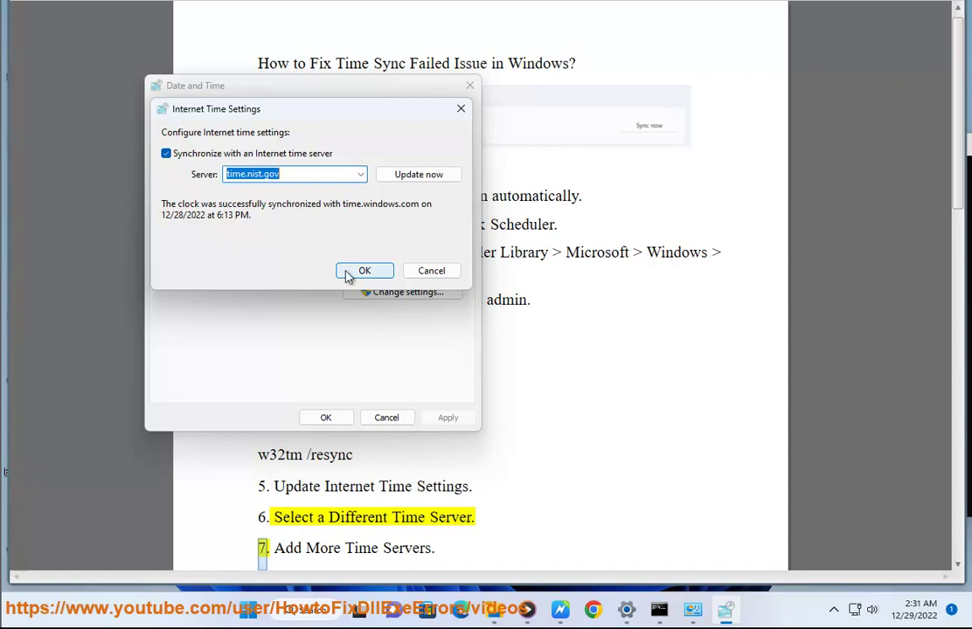
click(426, 272)
click(565, 616)
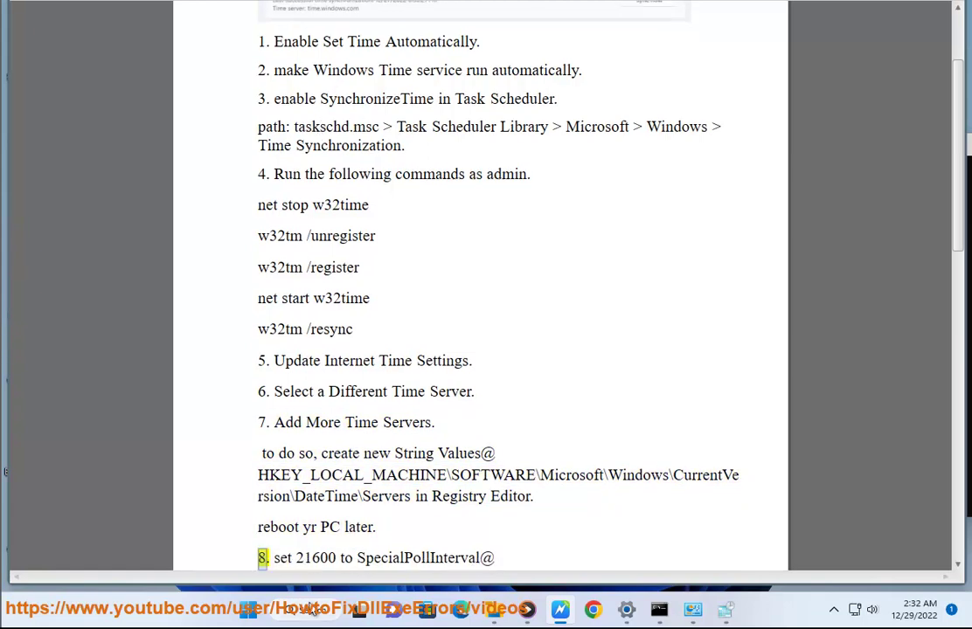
Start Registry Editor with administrator approval and return to the registry path in the instructions document.
key(super)
text(RE)
key(Return)
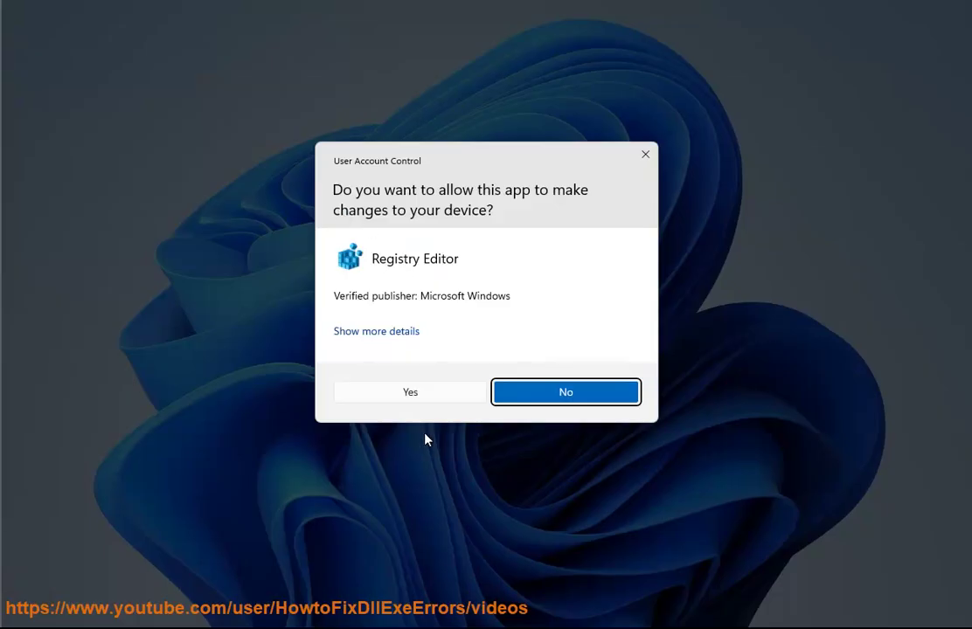
click(423, 396)
click(495, 532)
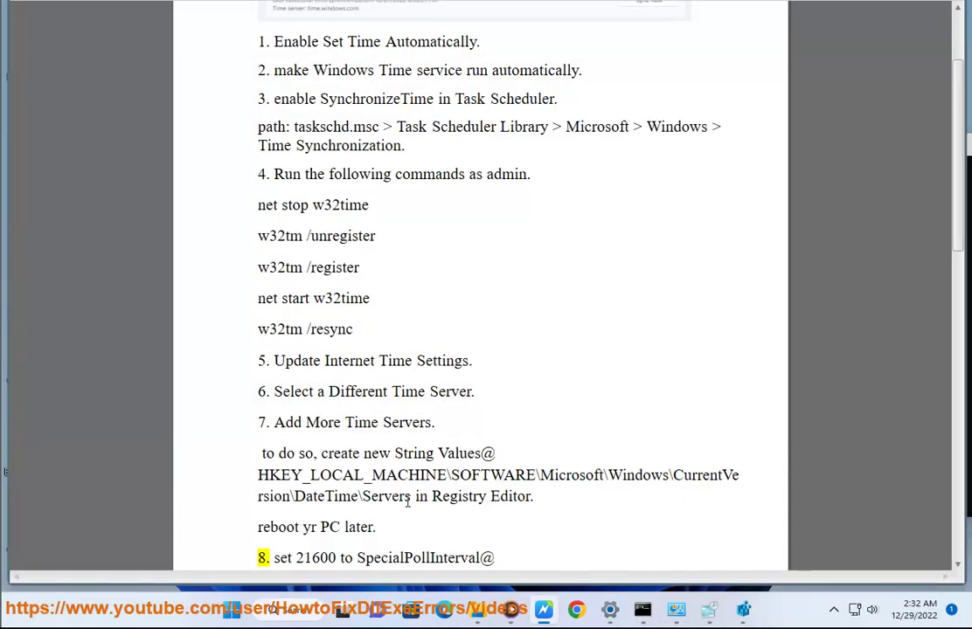
Copy the HKEY_LOCAL_MACHINE path ending in DateTime\Servers from the document and go to that key in Registry Editor.
drag(410, 498, 252, 486)
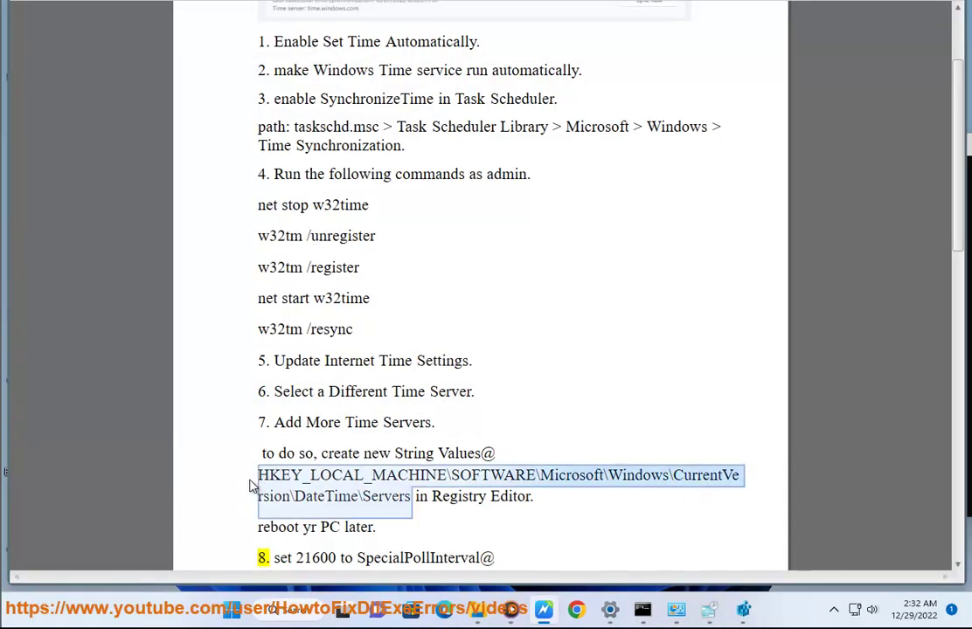
key(ctrl+c)
key(alt+Tab)
click(501, 117)
key(ctrl+v)
key(Return)
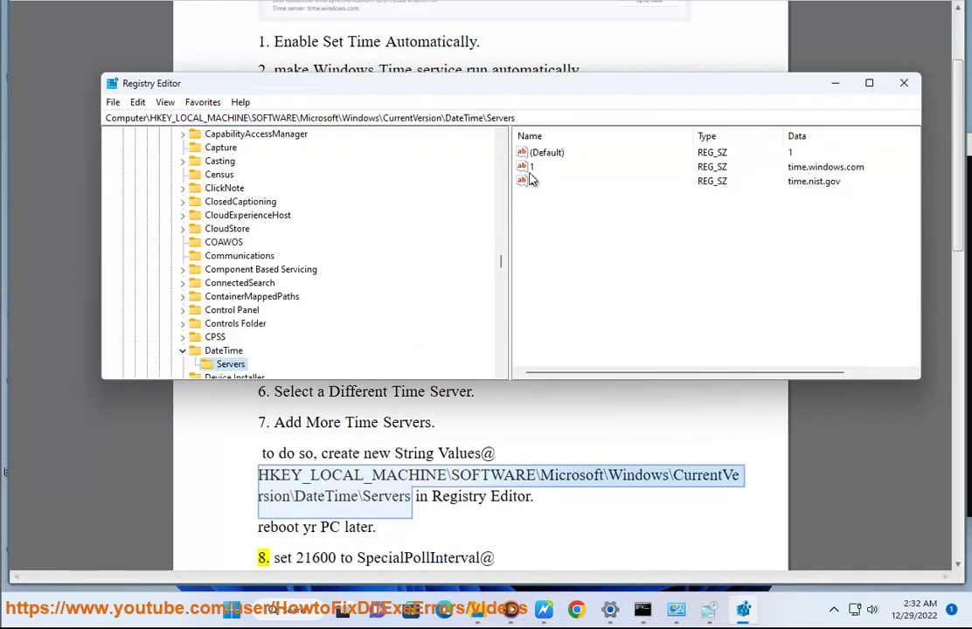
Create a string value named 3 in the Servers key and open its data for editing, with the dialog below the value list.
right_click(541, 210)
mouse_move(618, 212)
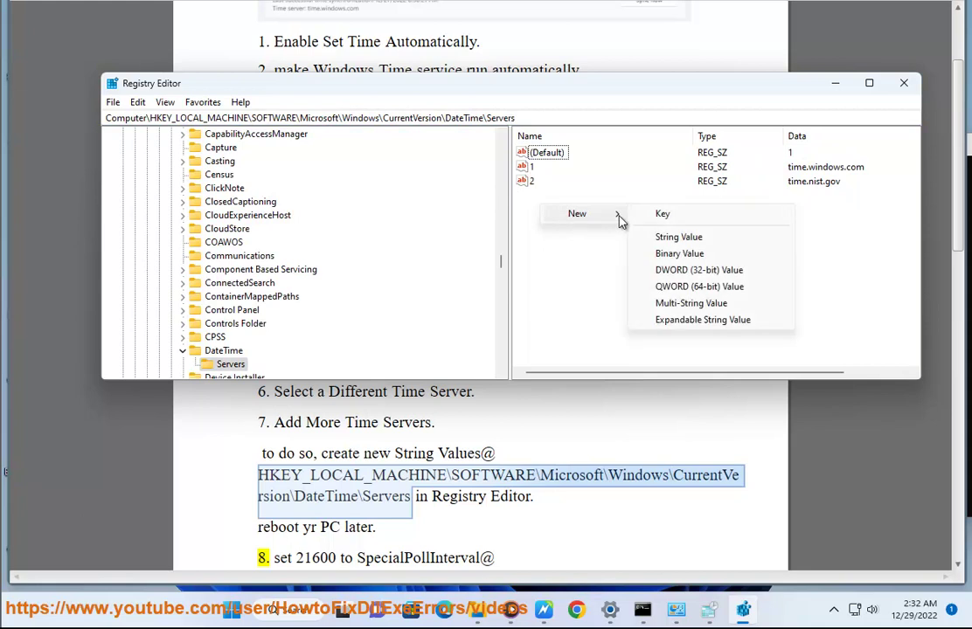
click(670, 239)
text(3)
key(Return)
key(Return)
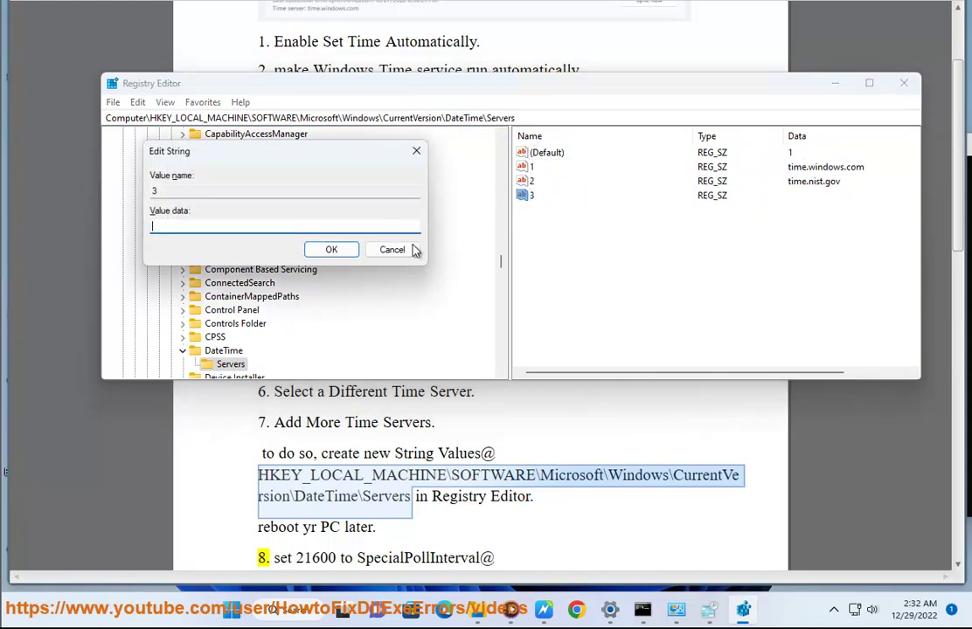
drag(245, 150, 609, 220)
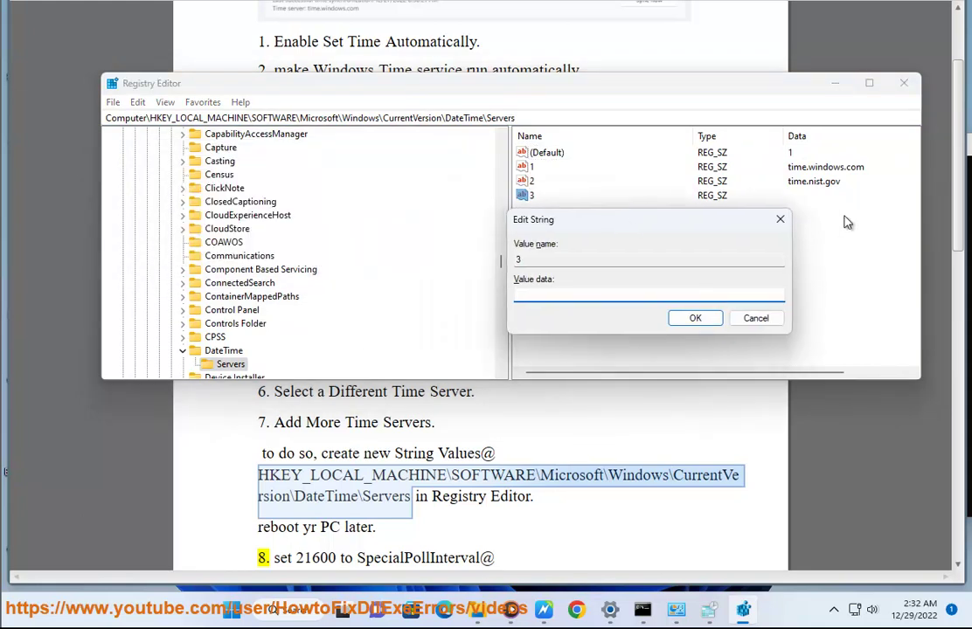
Examine the list of available time servers in the Internet time settings and cancel without changes.
click(709, 610)
click(391, 289)
click(350, 179)
click(361, 175)
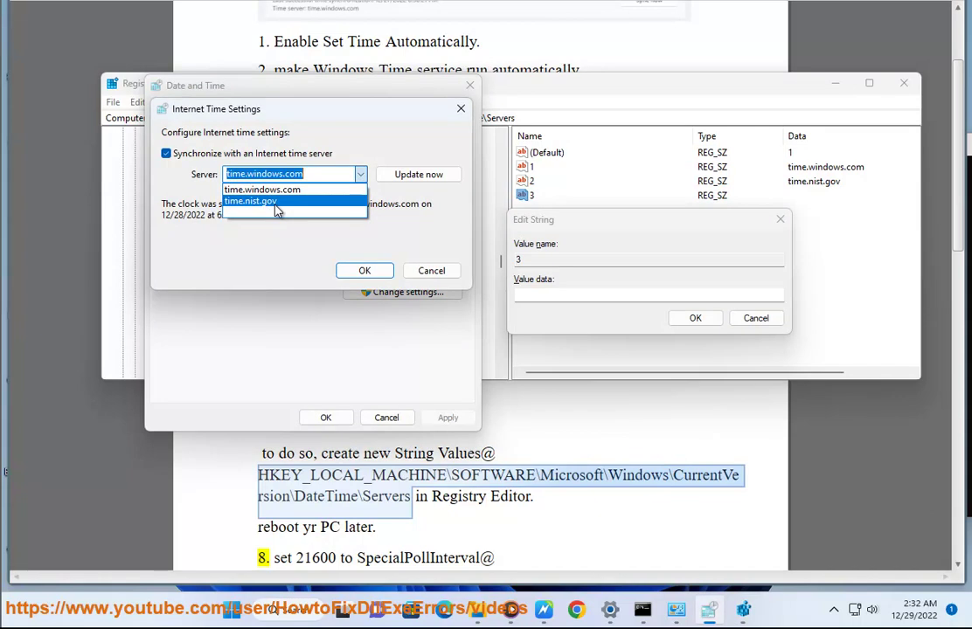
click(433, 272)
click(433, 272)
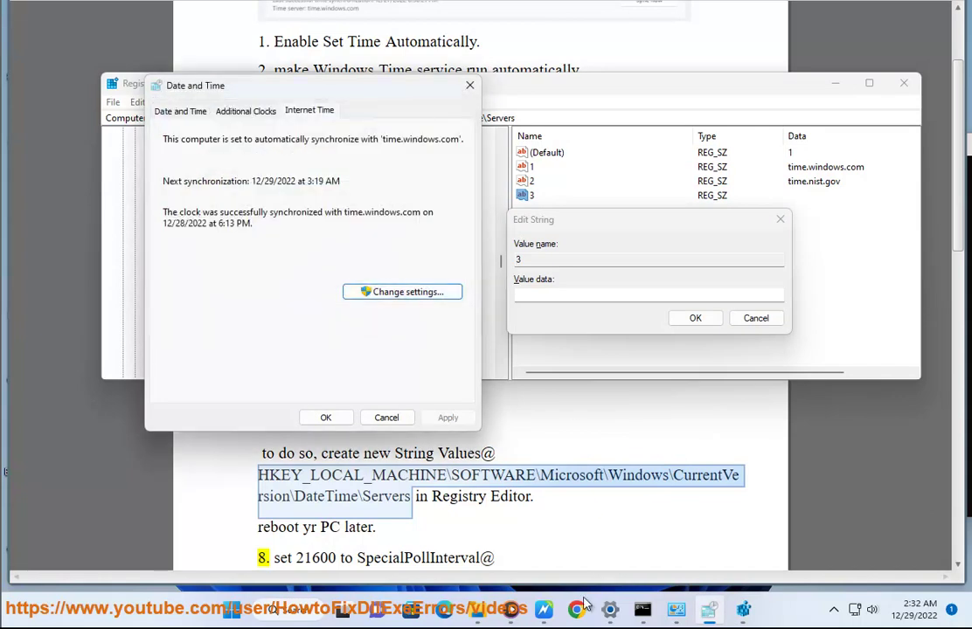
Switch to Chrome, search for "GOOGLE TIME SERVER" and look through the results and related questions.
click(576, 609)
text(GO)
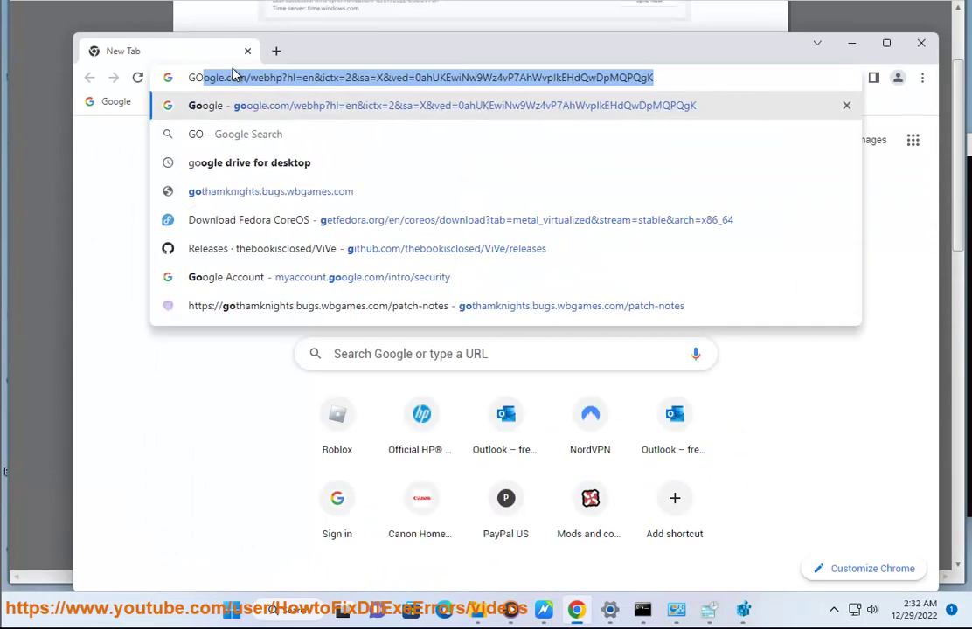
text(OGLE TIME )
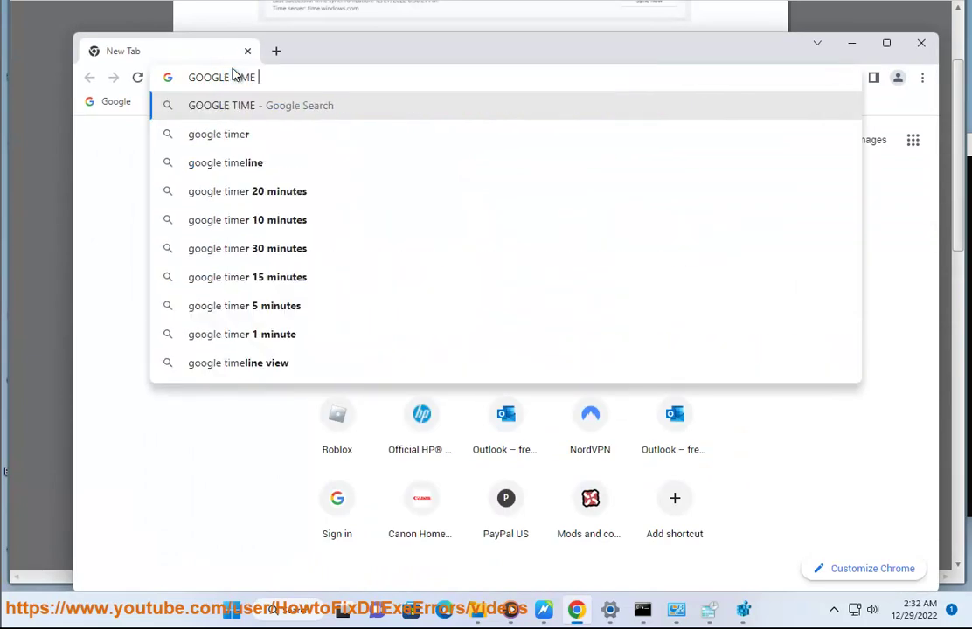
text(SERVER)
key(Return)
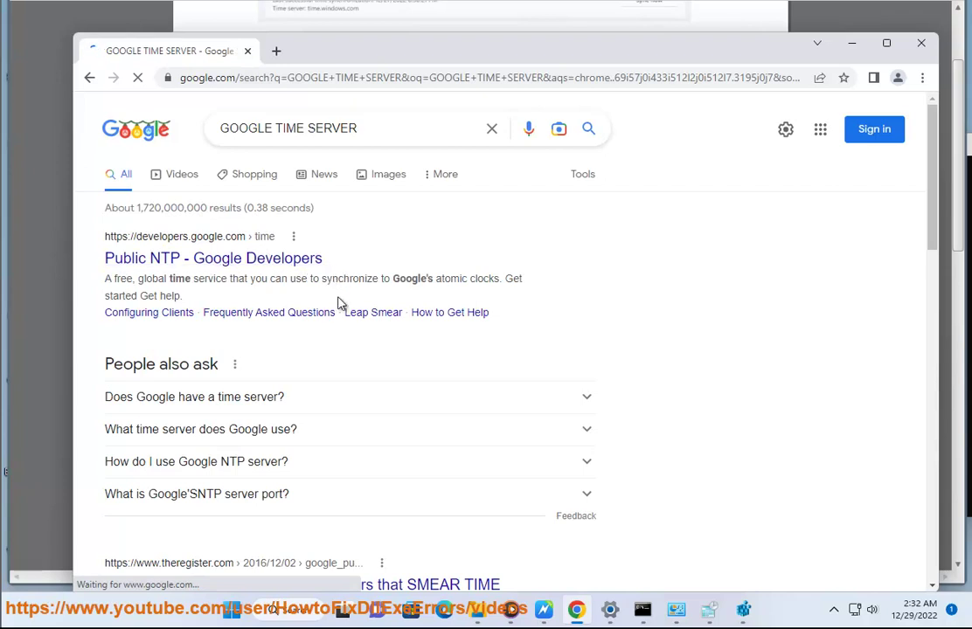
click(437, 400)
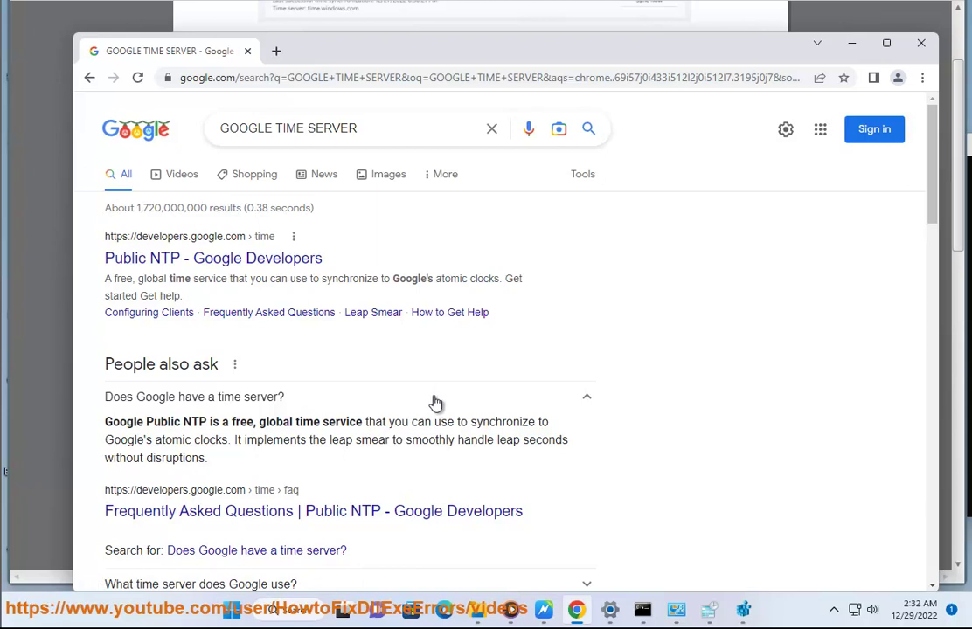
click(432, 404)
scroll(433, 406, down, 2)
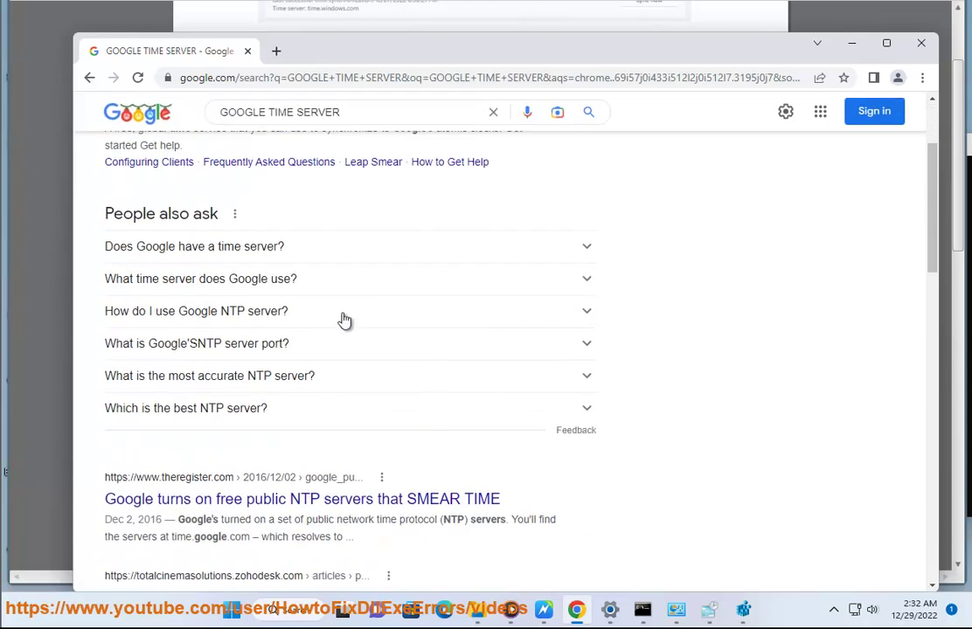
Refine the web search to "GOOGLE TIME SERVER ADDRESS".
click(348, 114)
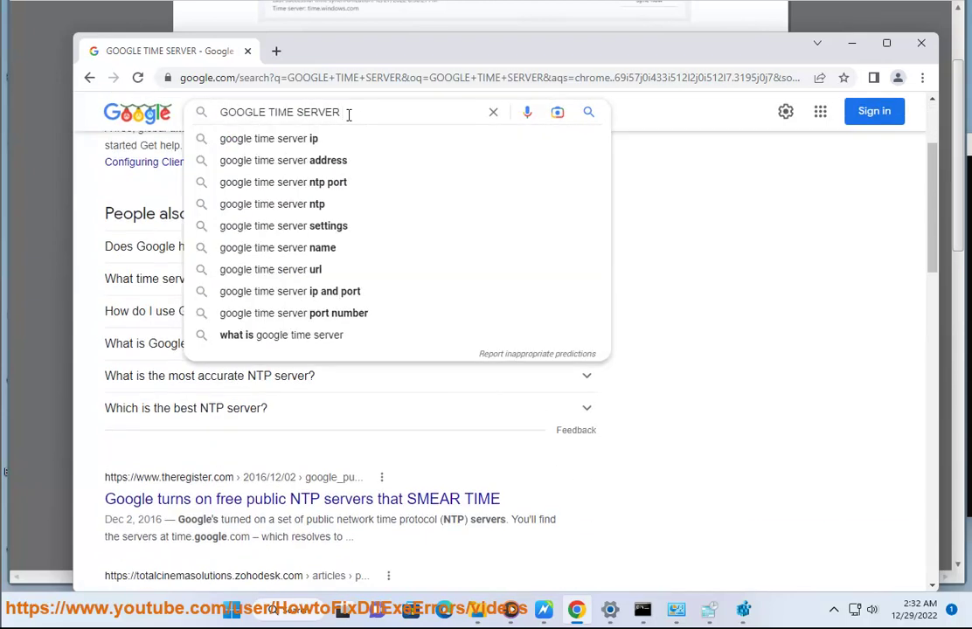
text(ADDRESS)
key(Return)
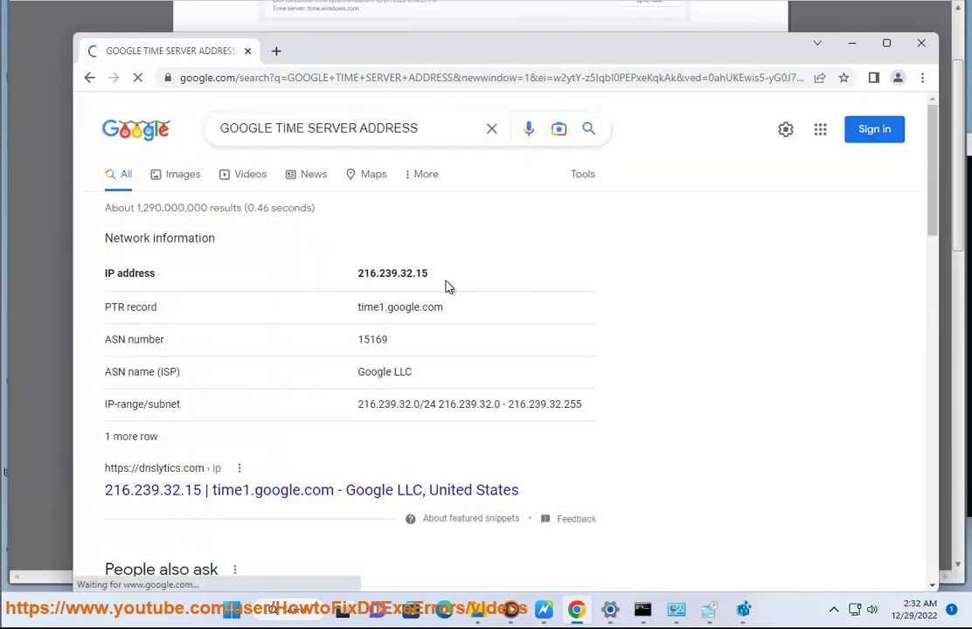
Copy time1.google.com from the search results and set it as the data of string value 3 in Registry Editor.
drag(442, 307, 359, 314)
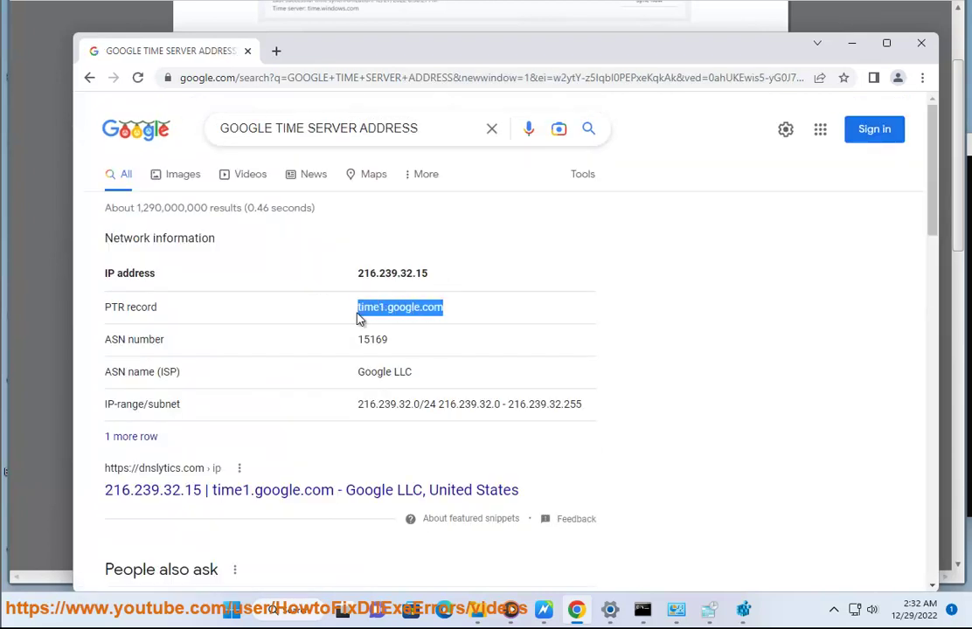
right_click(359, 315)
click(377, 328)
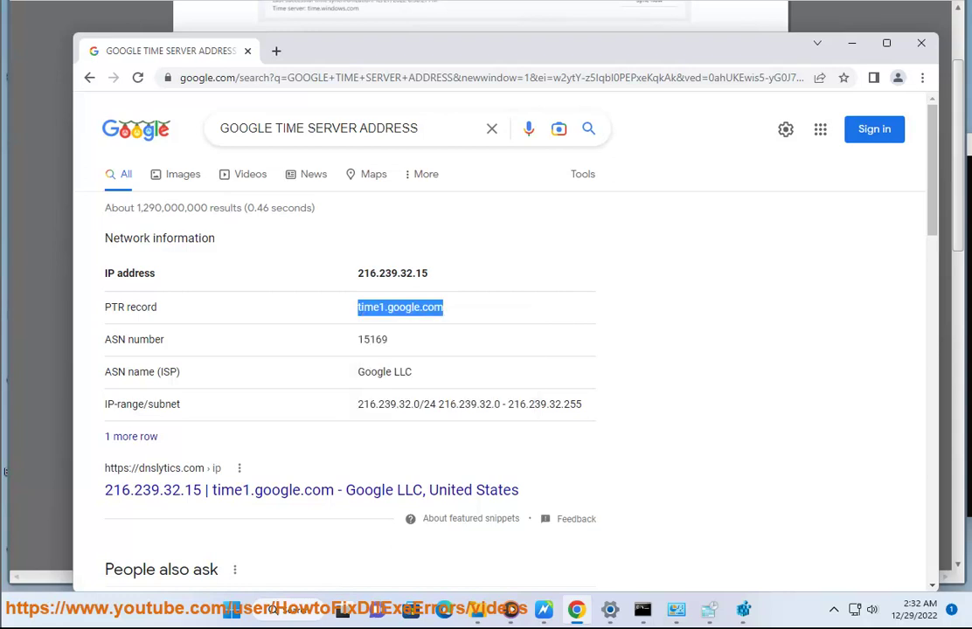
click(752, 616)
key(ctrl+v)
click(695, 319)
Bring up the system power options containing Restart and dismiss them without restarting the PC.
click(232, 610)
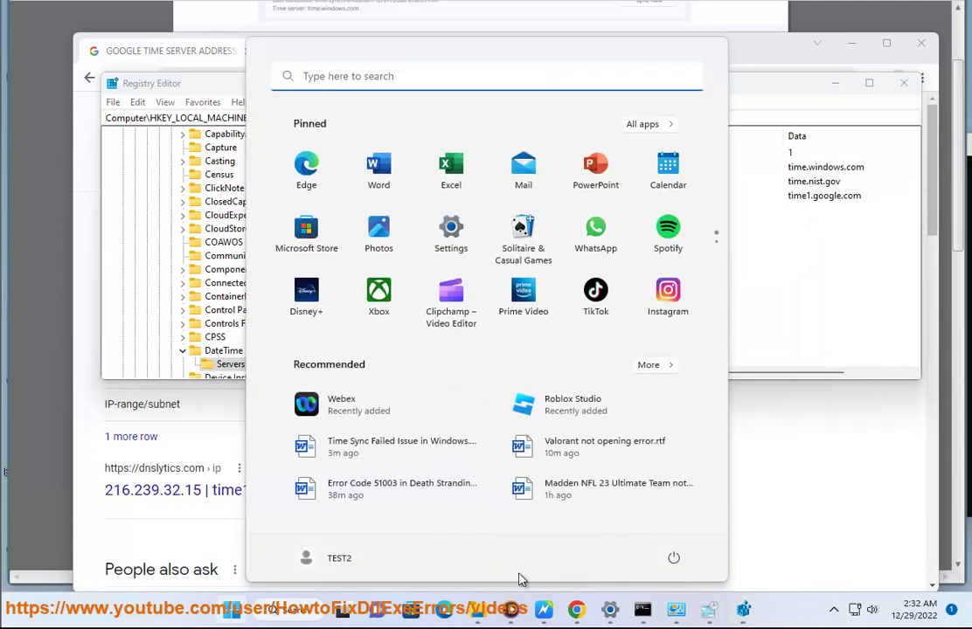
click(673, 558)
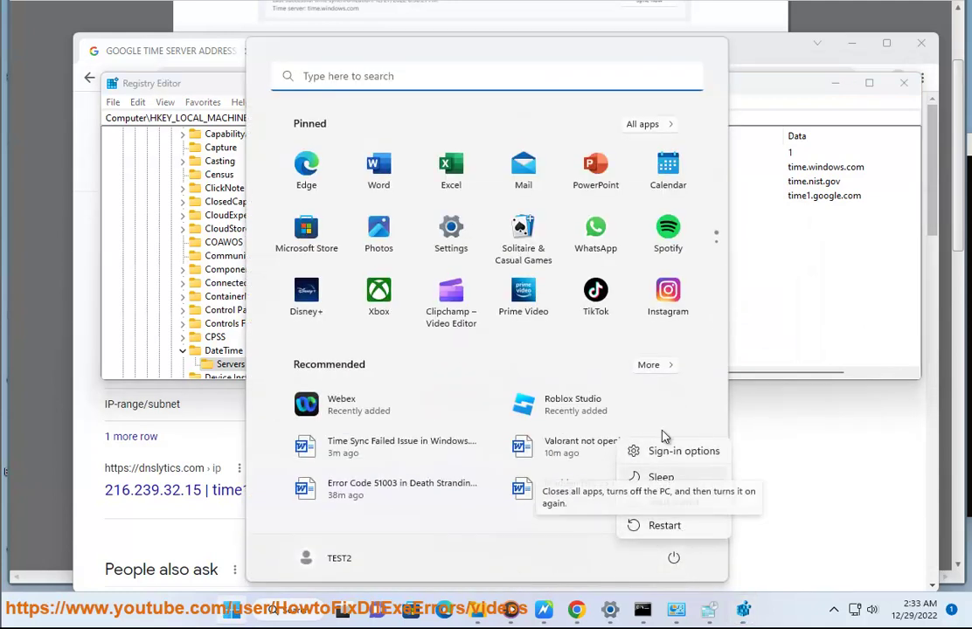
click(779, 250)
Delete the string value 3 from the Servers key.
click(533, 199)
key(Delete)
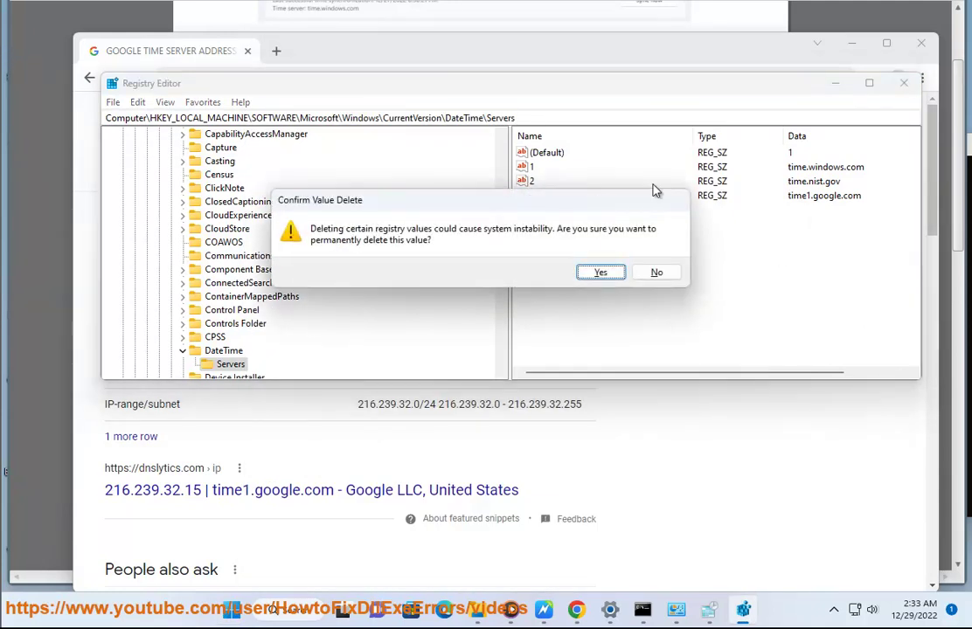
key(Return)
Close Registry Editor, minimize the browser window and cancel the Date and Time dialog to return to the instructions document.
click(903, 85)
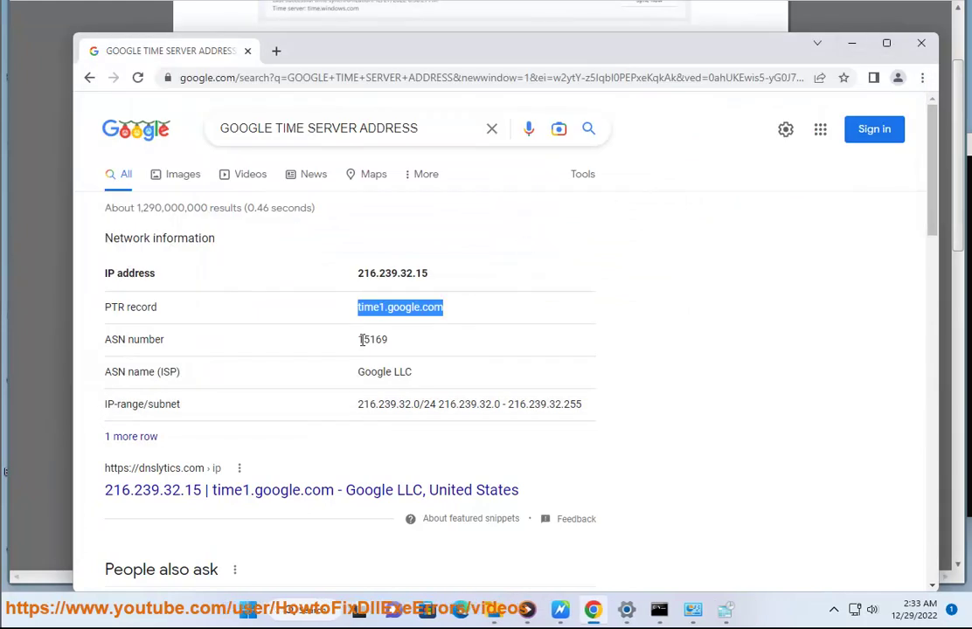
click(852, 43)
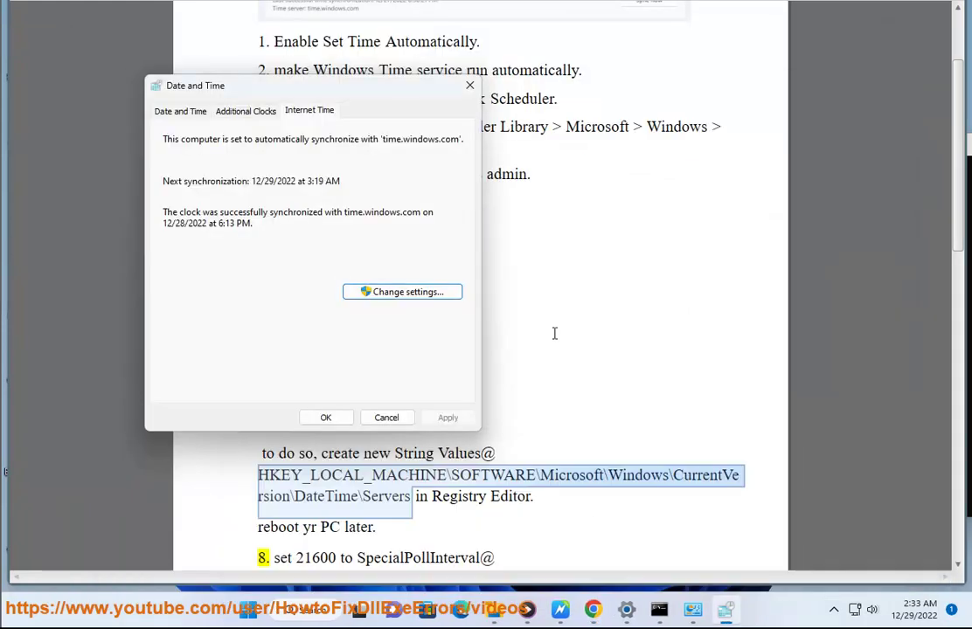
click(386, 418)
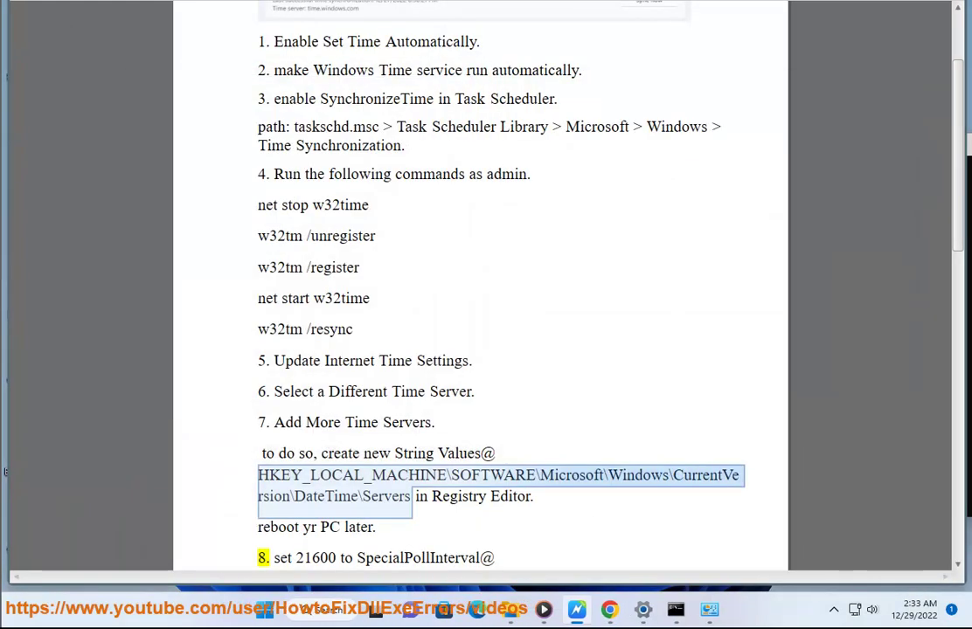
Go to item 8 of the instructions document, then launch Registry Editor and allow it to make changes to the device.
scroll(616, 324, down, 7)
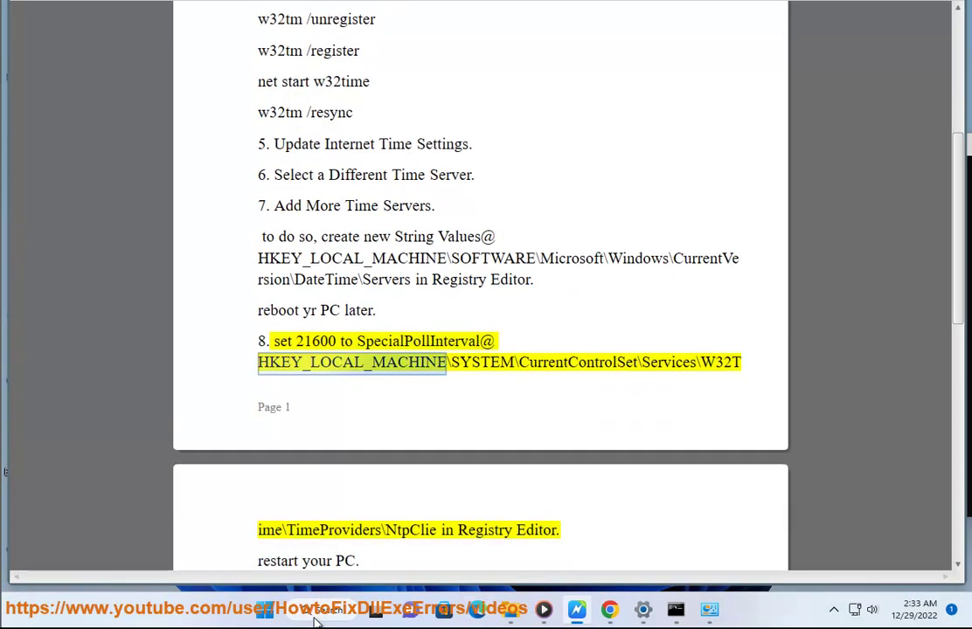
key(super+s)
text(REG)
click(349, 205)
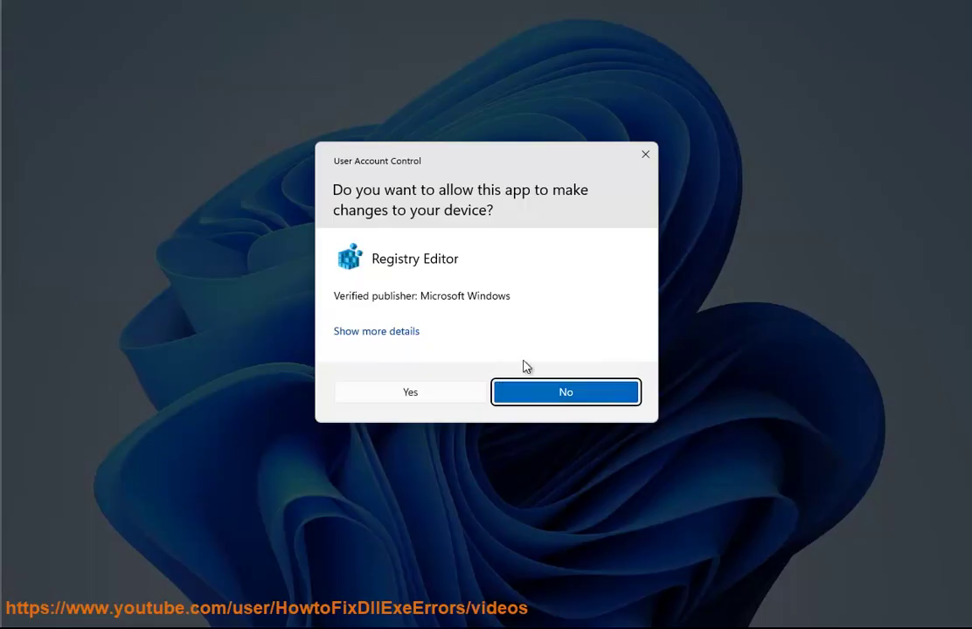
click(450, 395)
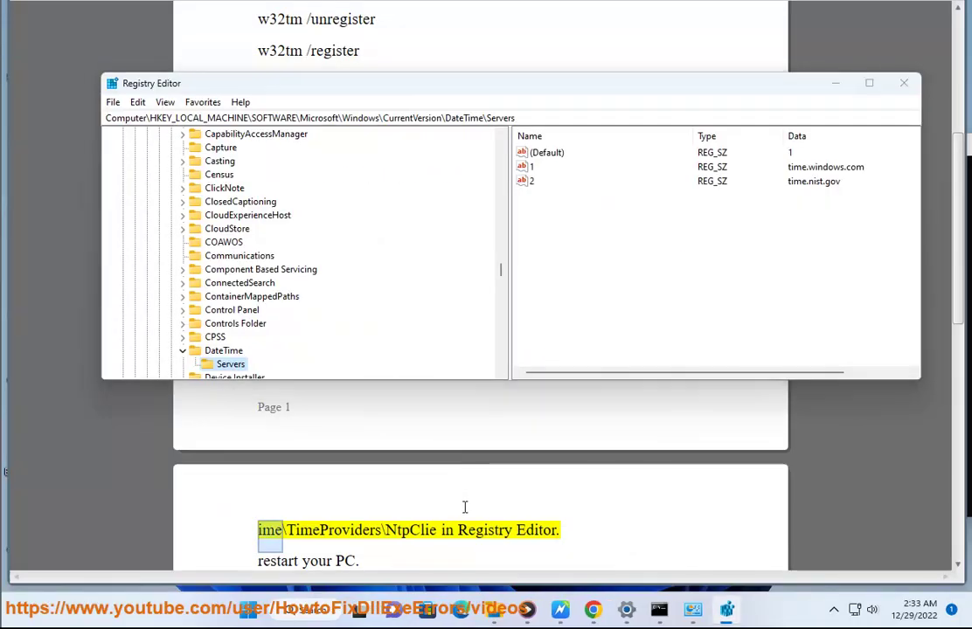
Copy the registry path from item 8 of the instructions and go to HKEY_LOCAL_MACHINE\SYSTEM\CurrentControlSet\Services\W32Time\TimeProviders\NtpClient in Registry Editor.
click(459, 488)
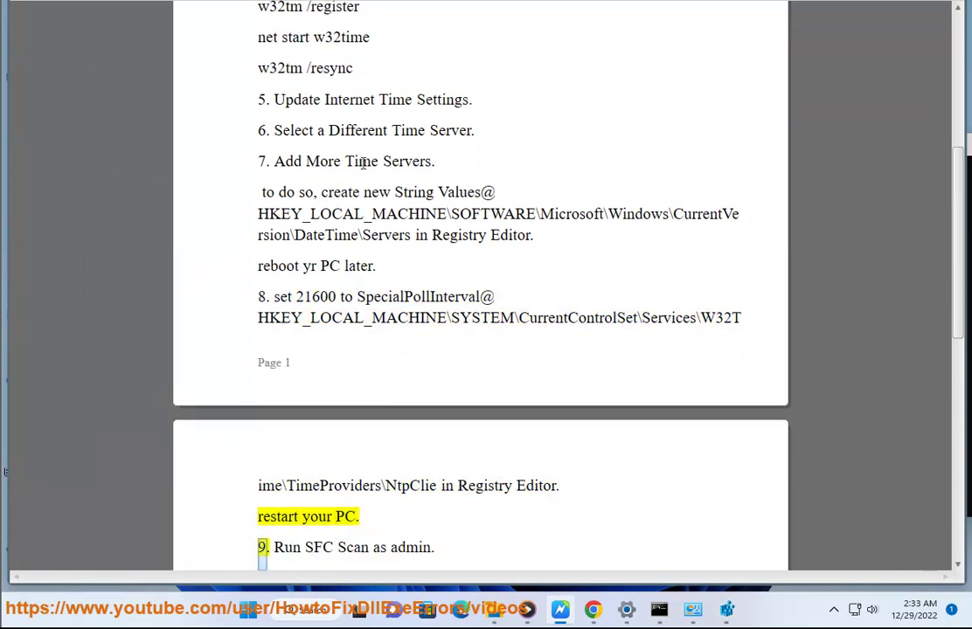
drag(439, 486, 254, 329)
click(727, 611)
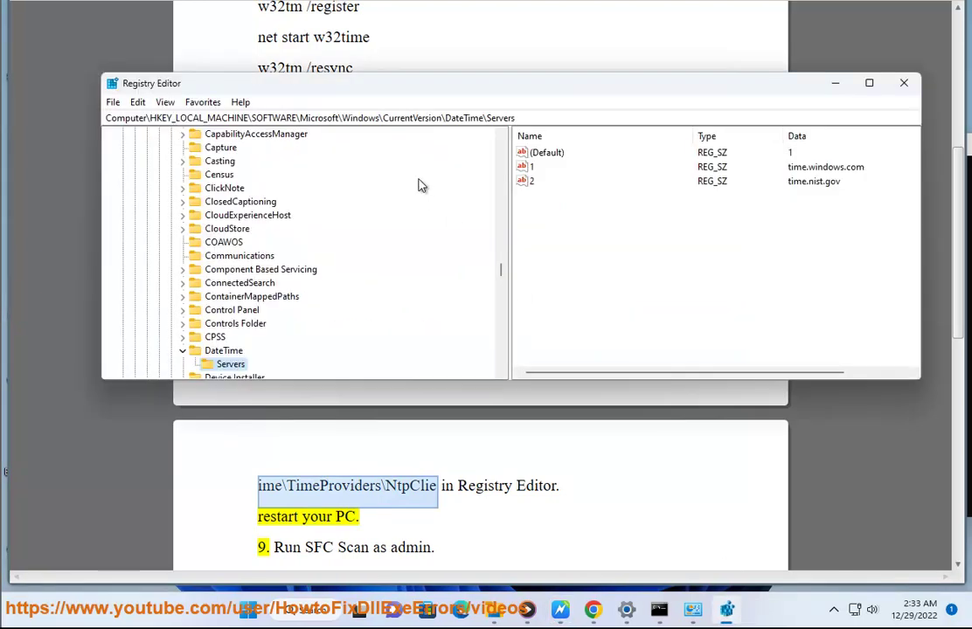
click(466, 117)
key(ctrl+v)
key(Return)
Enter 21600 as the value data of SpecialPollInterval in the NtpClient key, but cancel the edit without saving.
drag(492, 89, 666, 351)
click(727, 530)
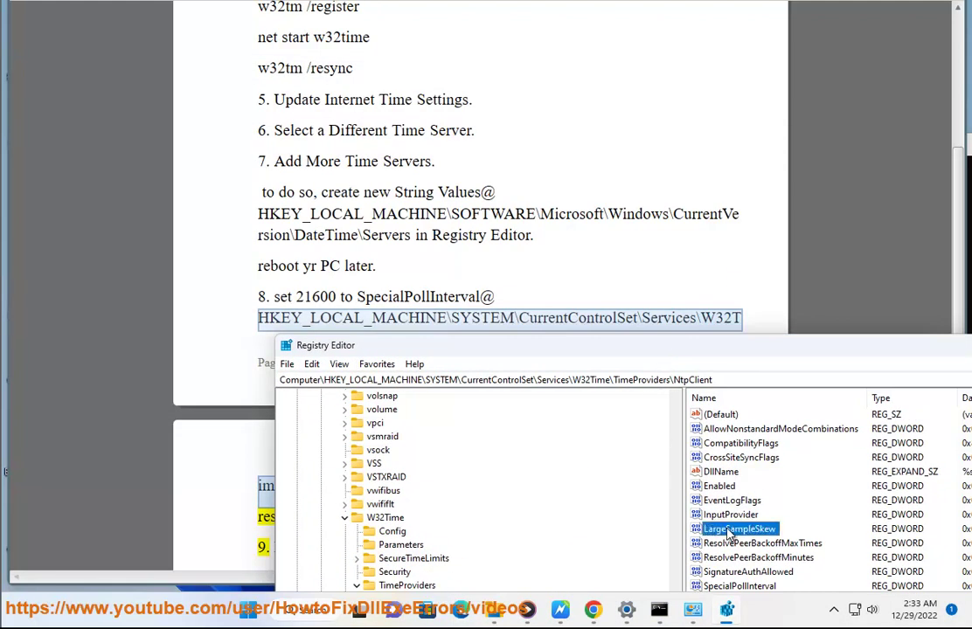
click(766, 570)
click(758, 587)
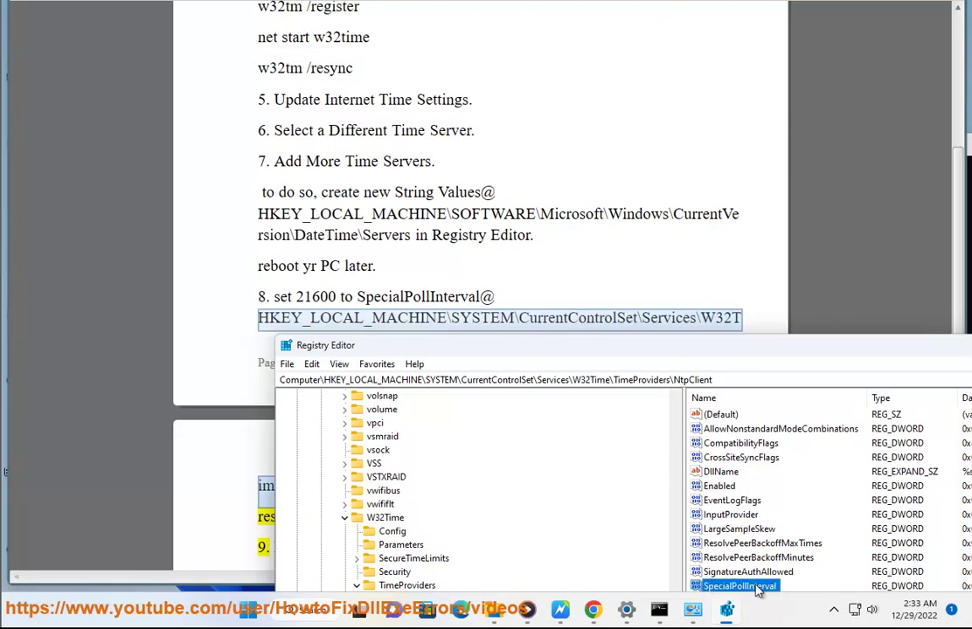
double_click(754, 588)
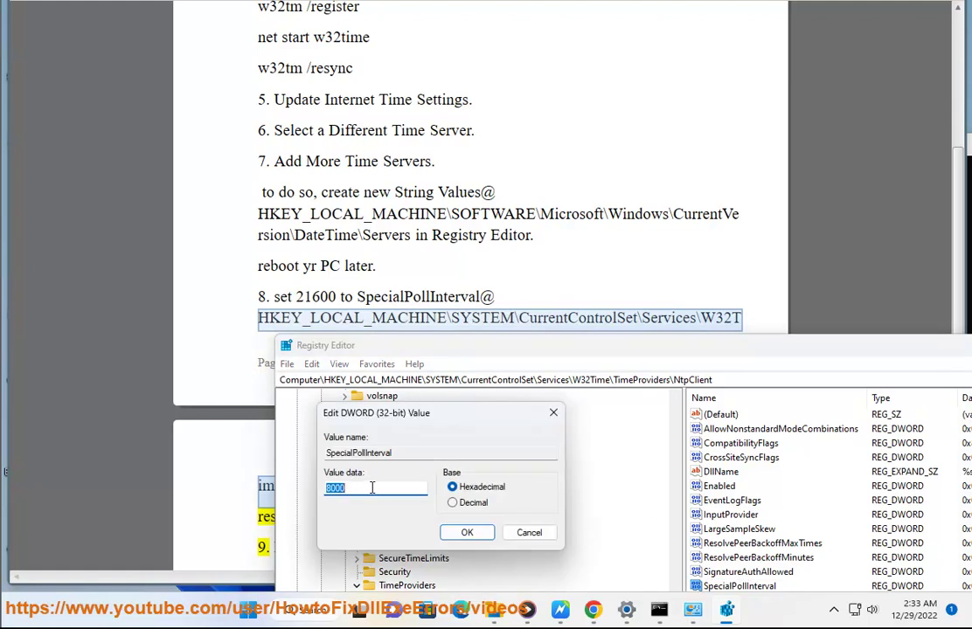
text(21600)
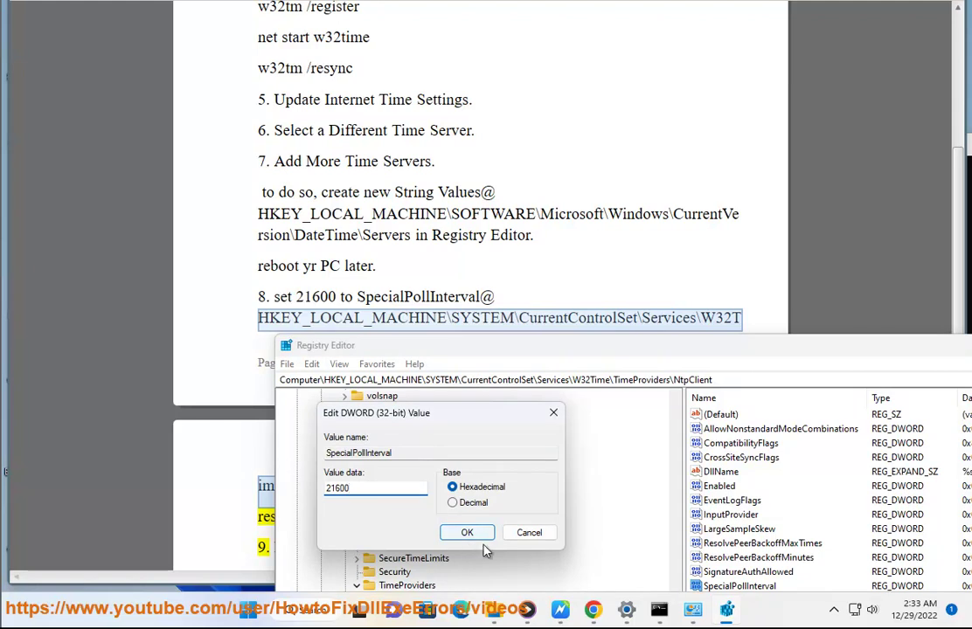
click(531, 533)
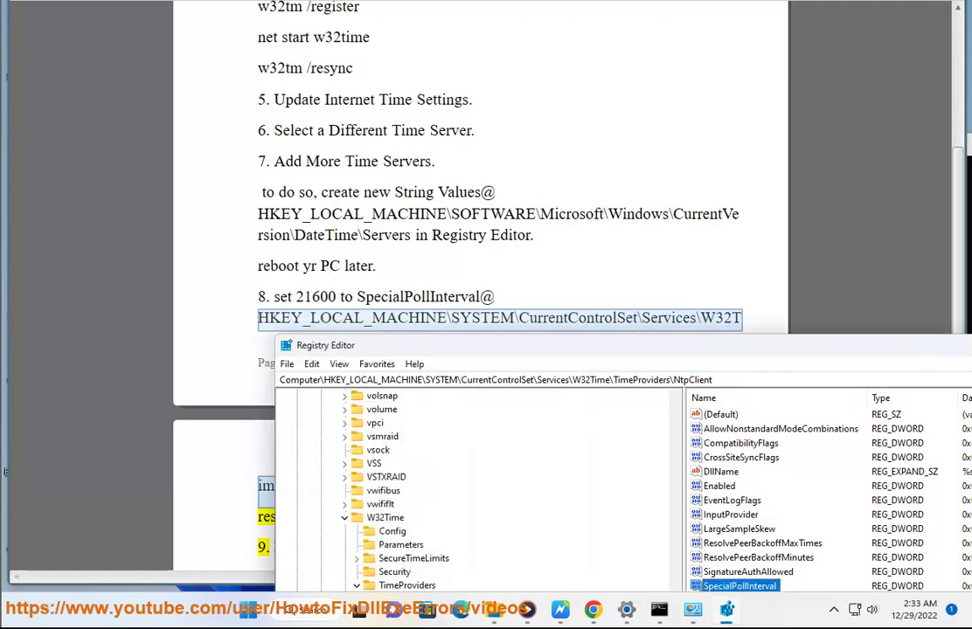
Close Registry Editor, then bring up the system power options and dismiss them without restarting the PC.
drag(920, 350, 651, 193)
click(809, 192)
click(269, 609)
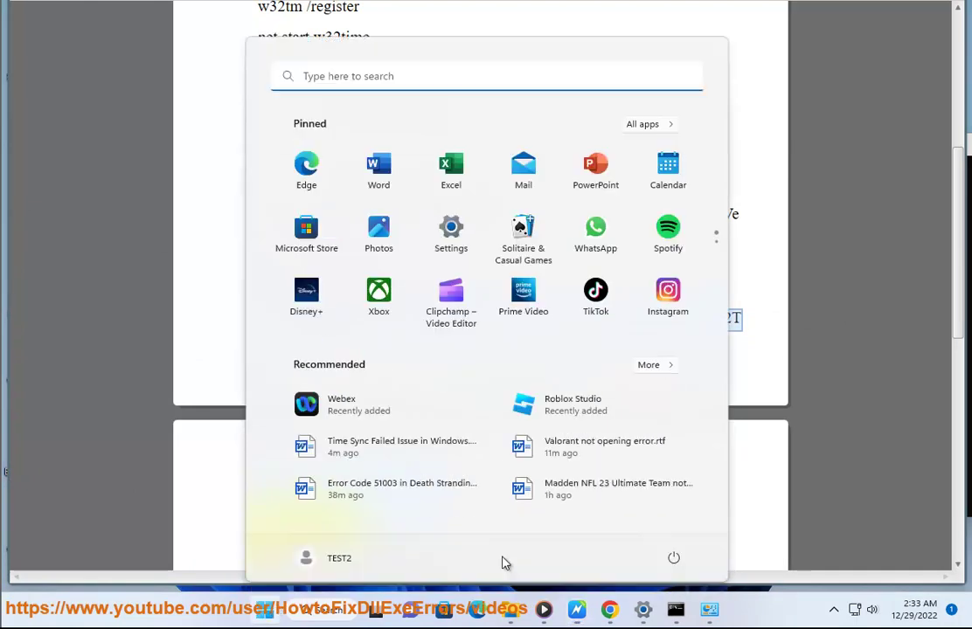
click(672, 559)
click(656, 533)
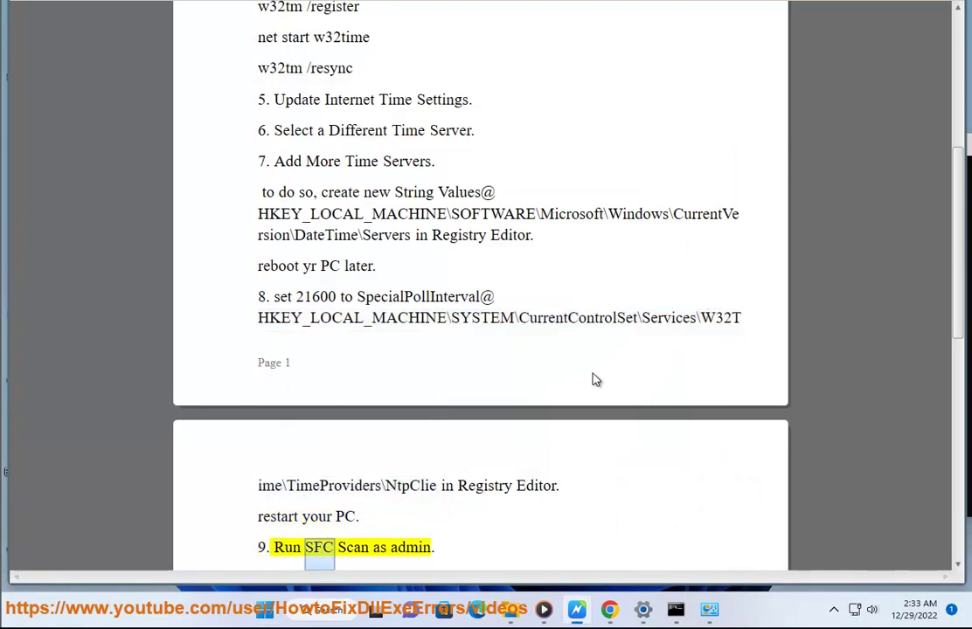
Replace the unexecuted NET STOP text in the administrator Command Prompt with the SFC scan command.
click(674, 606)
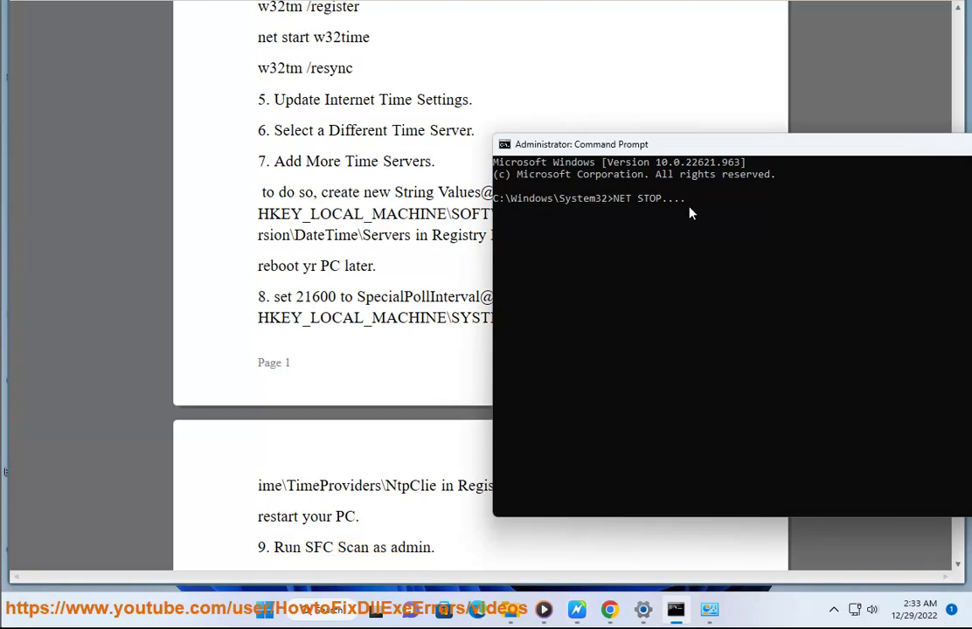
key(BackSpace)
key(BackSpace)
key(BackSpace)
key(BackSpace)
key(BackSpace)
key(BackSpace)
key(BackSpace)
key(BackSpace)
key(BackSpace)
key(BackSpace)
key(BackSpace)
text(SFC /SCAMM)
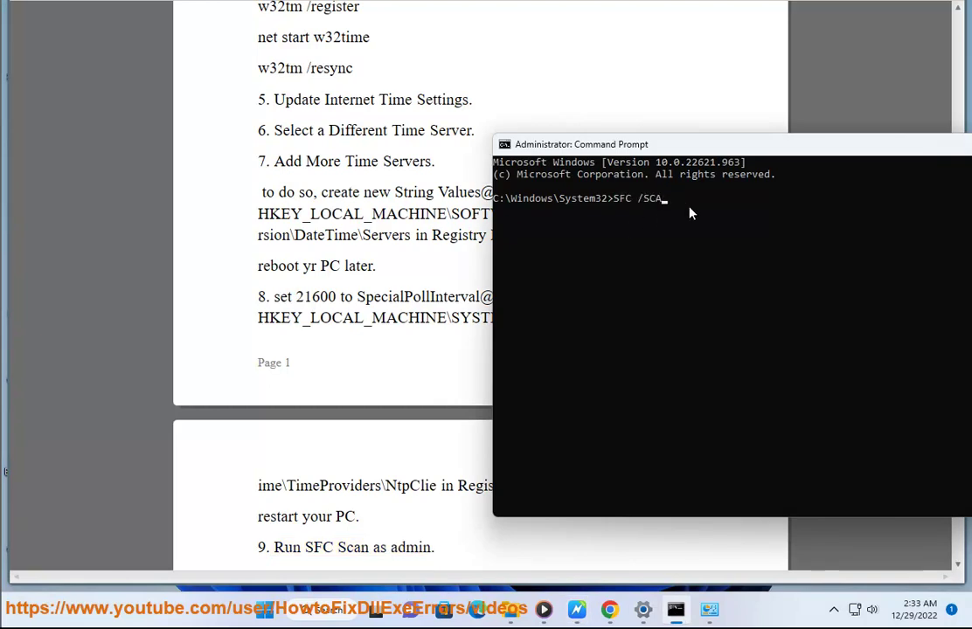